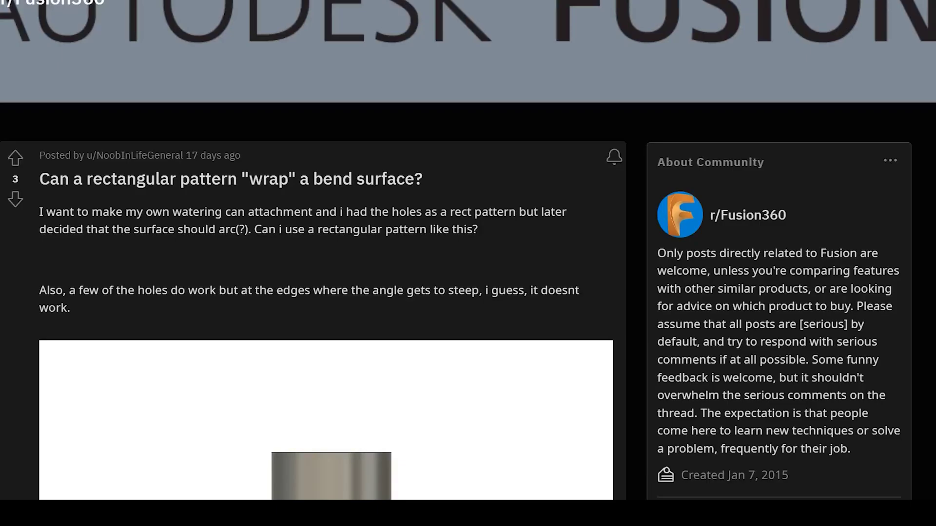
Step: Scroll the r/Fusion360 post down to the shower-head isometric view image with its hole grid
{"action": "scroll", "coordinate": [468, 250], "scroll_direction": "down", "scroll_amount": 10}
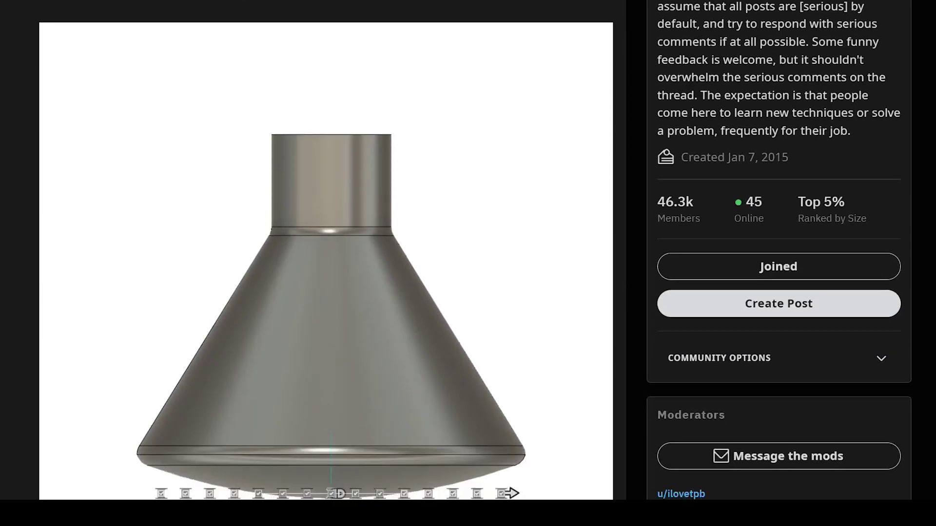
{"action": "scroll", "coordinate": [468, 250], "scroll_direction": "down", "scroll_amount": 12}
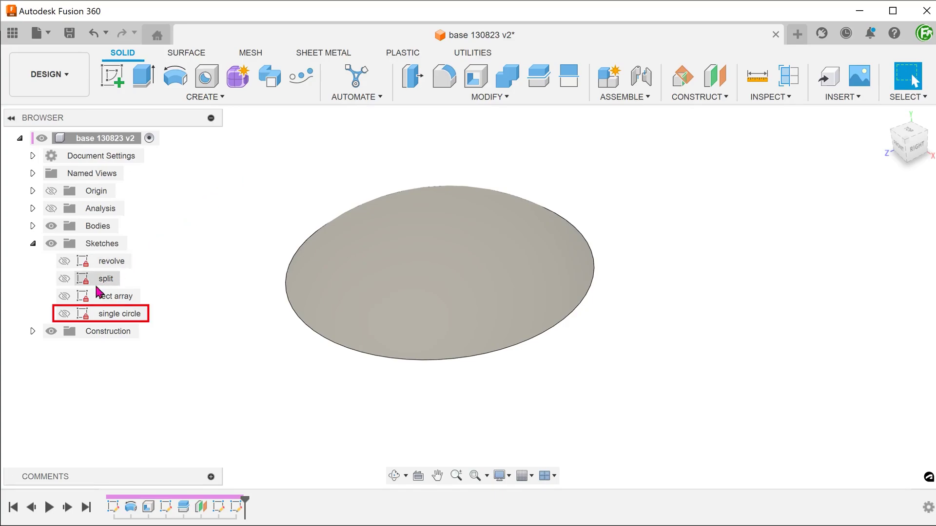
Step: Turn on the 'single circle' sketch in the Browser and zoom in on the dome
{"action": "left_click", "coordinate": [63, 314]}
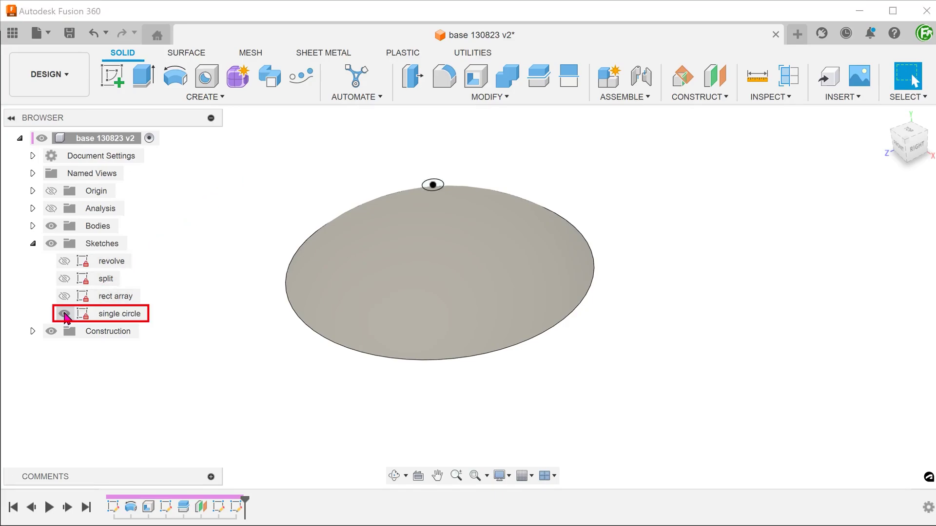
{"action": "scroll", "coordinate": [225, 195], "scroll_direction": "up", "scroll_amount": 3}
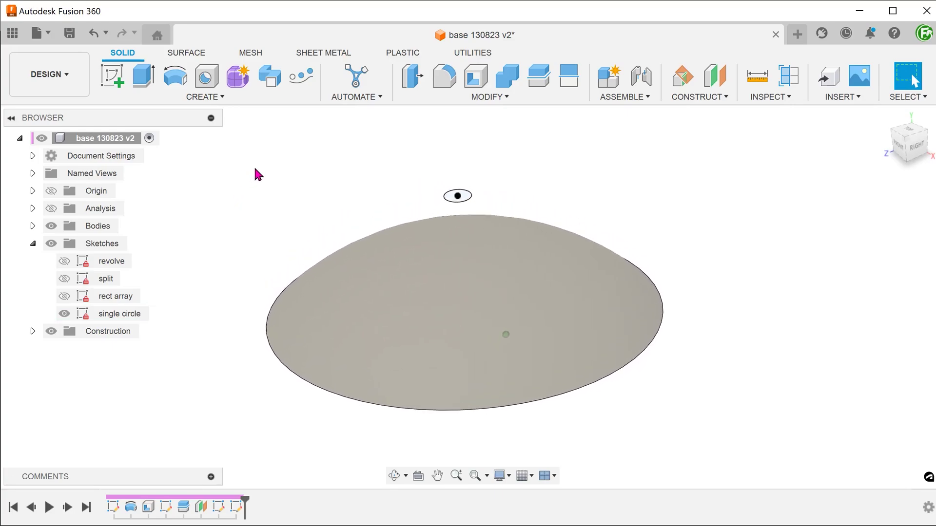
{"action": "mouse_move", "coordinate": [255, 173]}
{"action": "middle_mouse_down", "text": "shift"}
{"action": "mouse_move", "coordinate": [458, 194]}
{"action": "mouse_move", "coordinate": [263, 182]}
{"action": "middle_mouse_up", "text": "shift"}
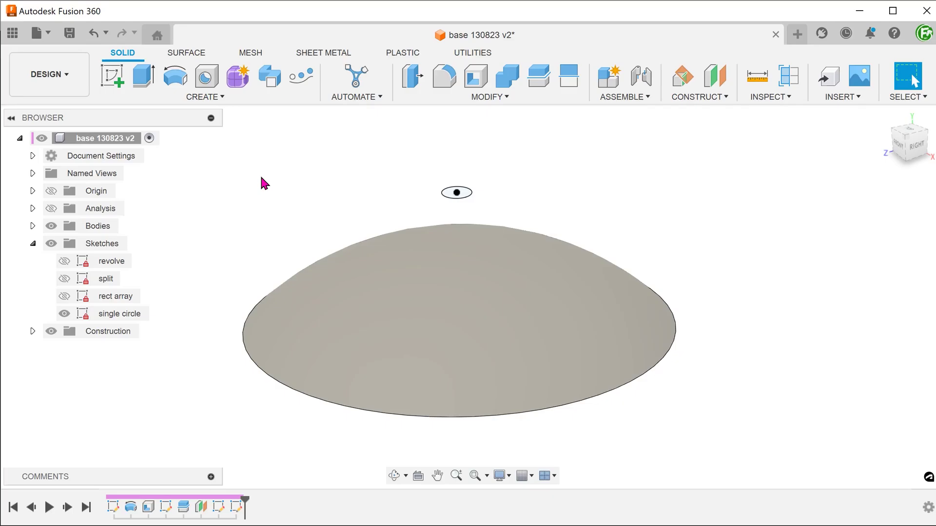
Step: Emboss the small circle onto the dome face as a 15.053 mm deep deboss
{"action": "left_click", "coordinate": [195, 98]}
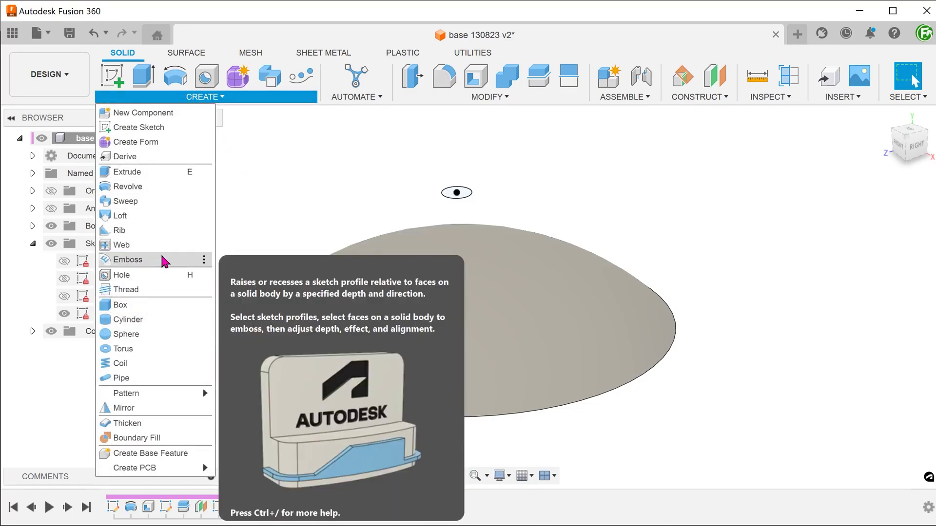
{"action": "left_click", "coordinate": [162, 261]}
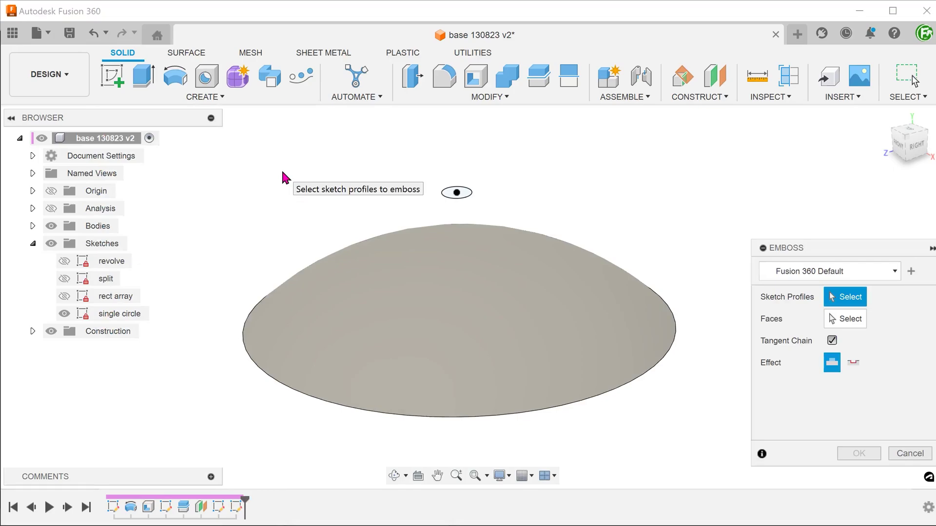
{"action": "left_click", "coordinate": [452, 197]}
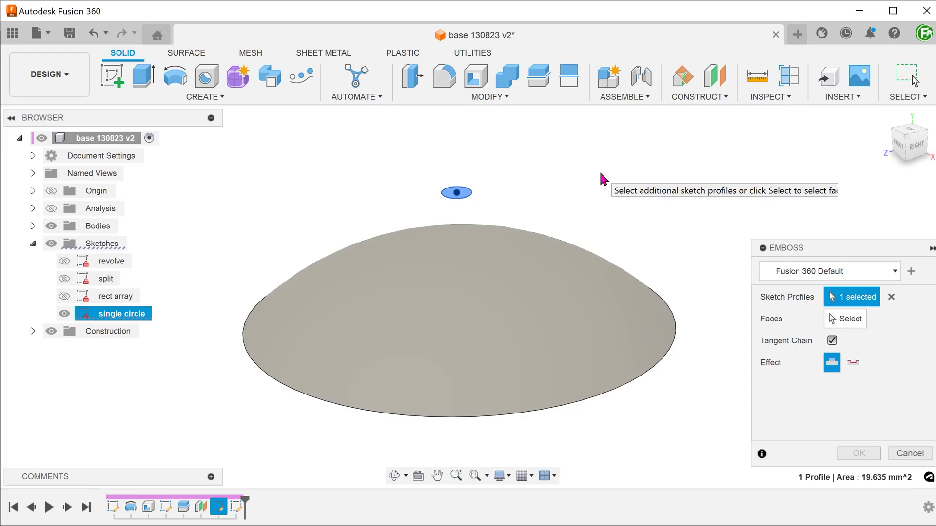
{"action": "left_click", "coordinate": [843, 322]}
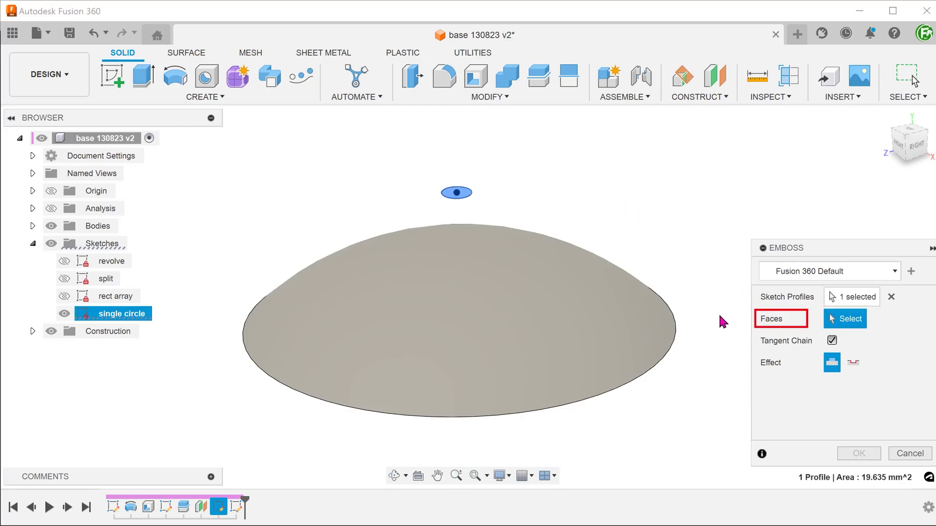
{"action": "left_click", "coordinate": [620, 314]}
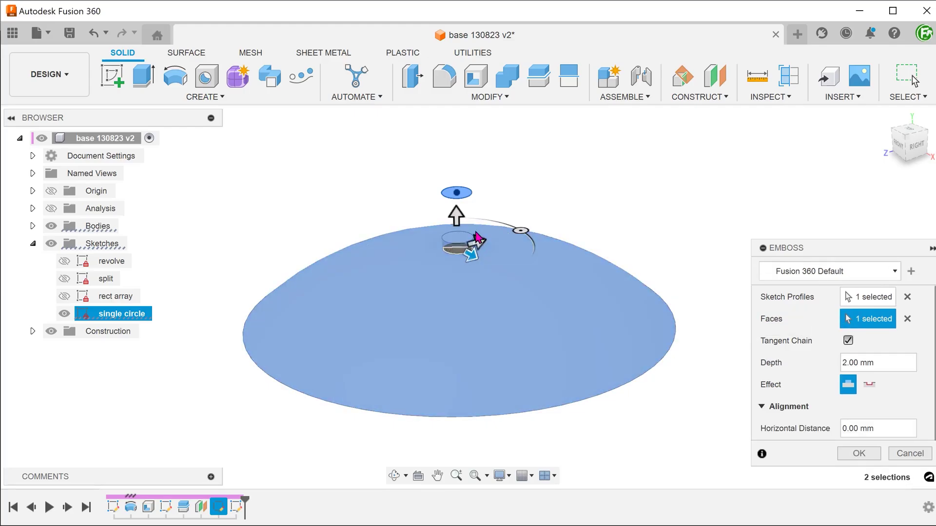
{"action": "left_click_drag", "start_coordinate": [456, 214], "coordinate": [459, 308]}
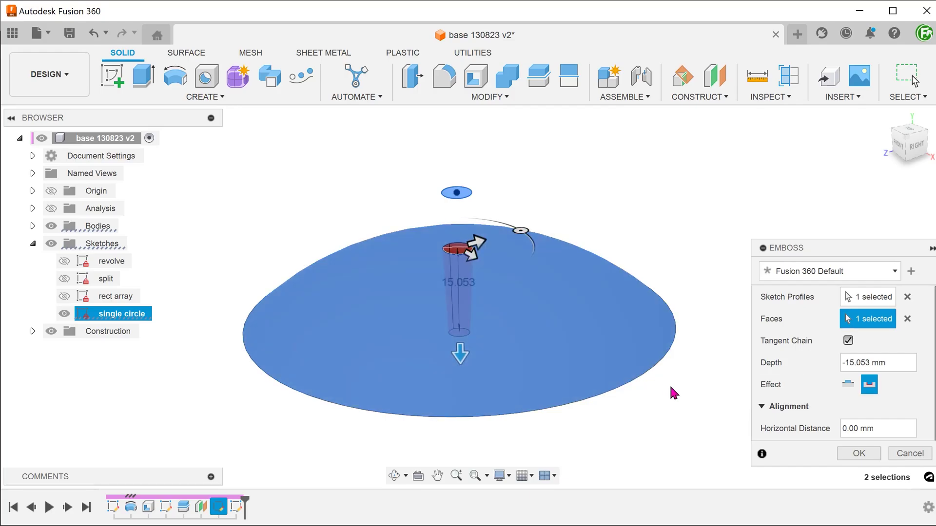
{"action": "left_click", "coordinate": [855, 453]}
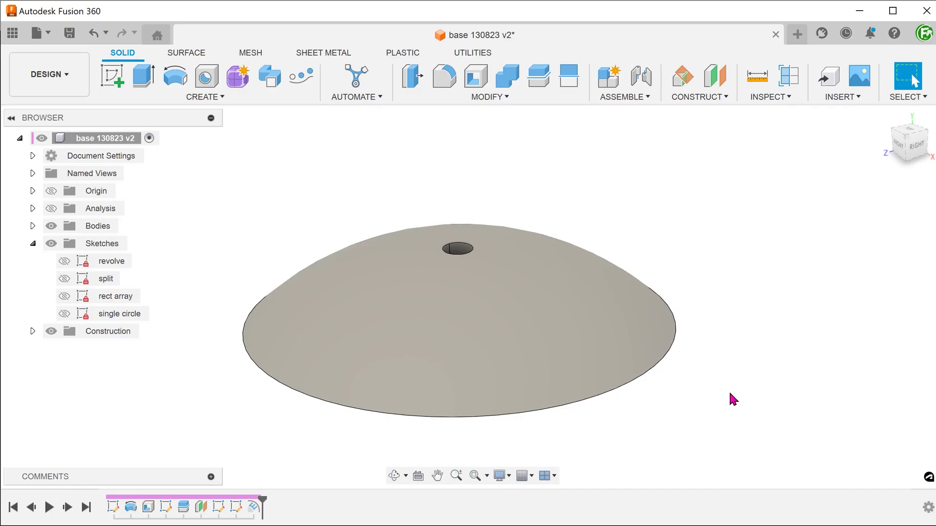
{"action": "left_click", "coordinate": [789, 76]}
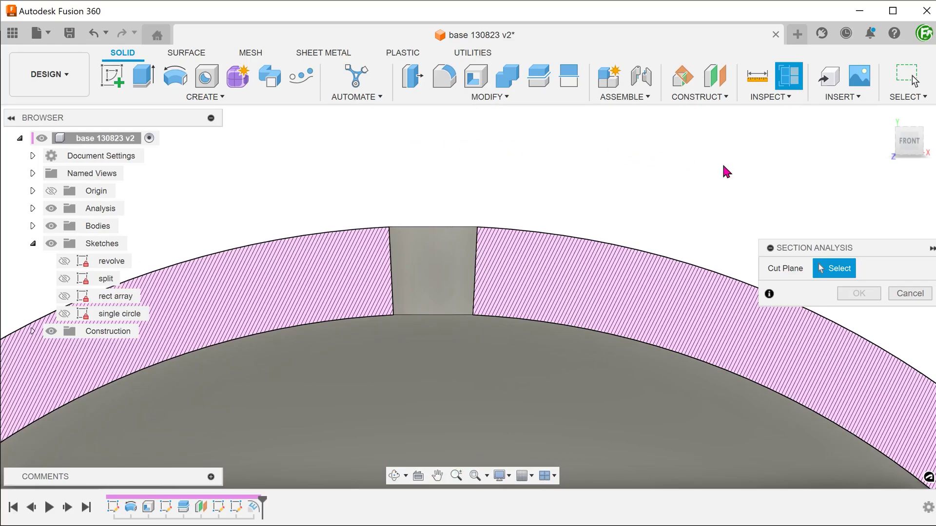
{"action": "left_click", "coordinate": [910, 293]}
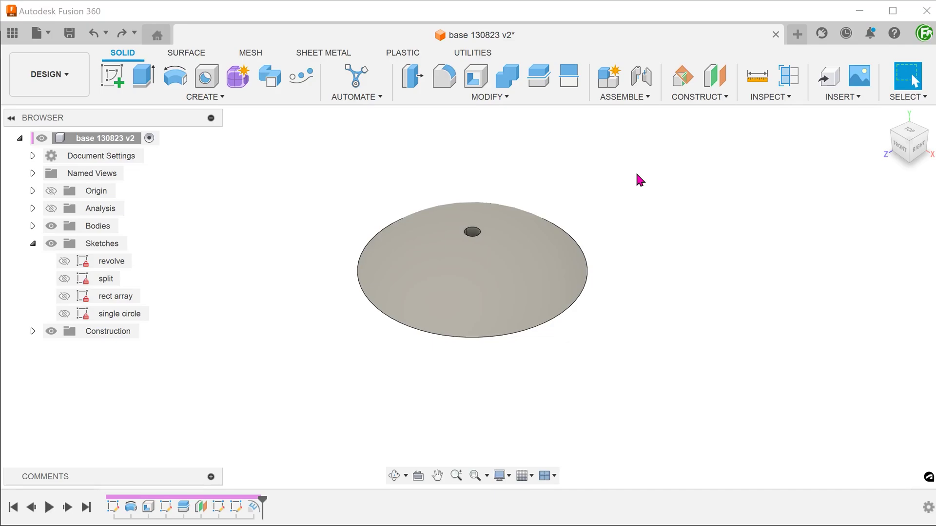
Step: Start a rectangular pattern of the hole along the X axis, with both directions Symmetric
{"action": "left_click", "coordinate": [221, 97]}
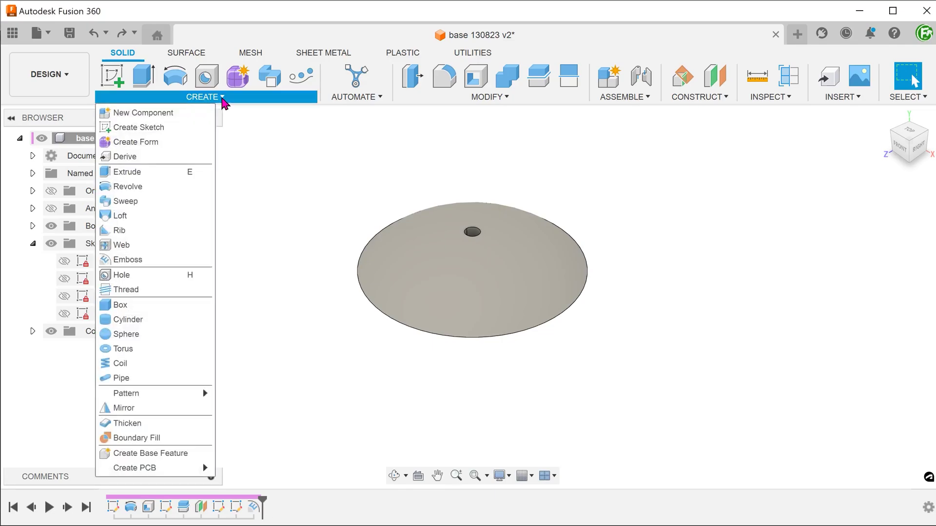
{"action": "mouse_move", "coordinate": [171, 392]}
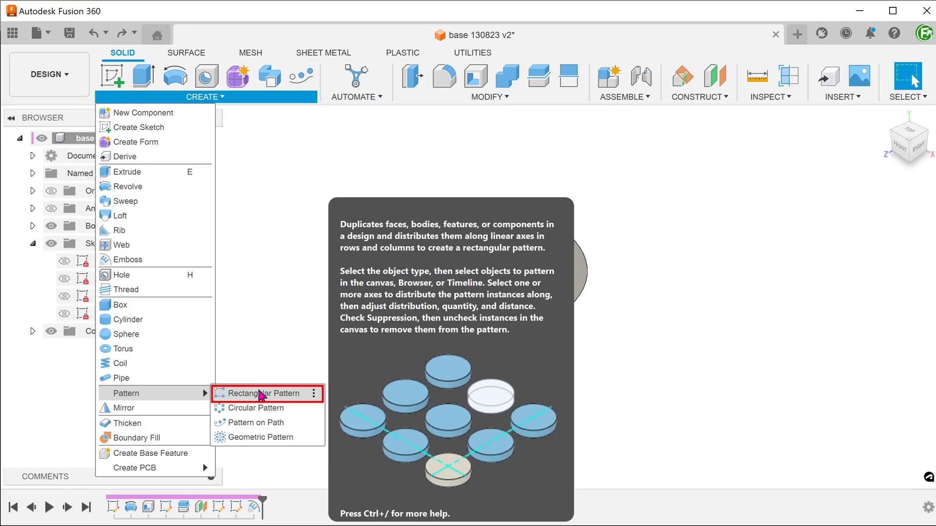
{"action": "left_click", "coordinate": [262, 393]}
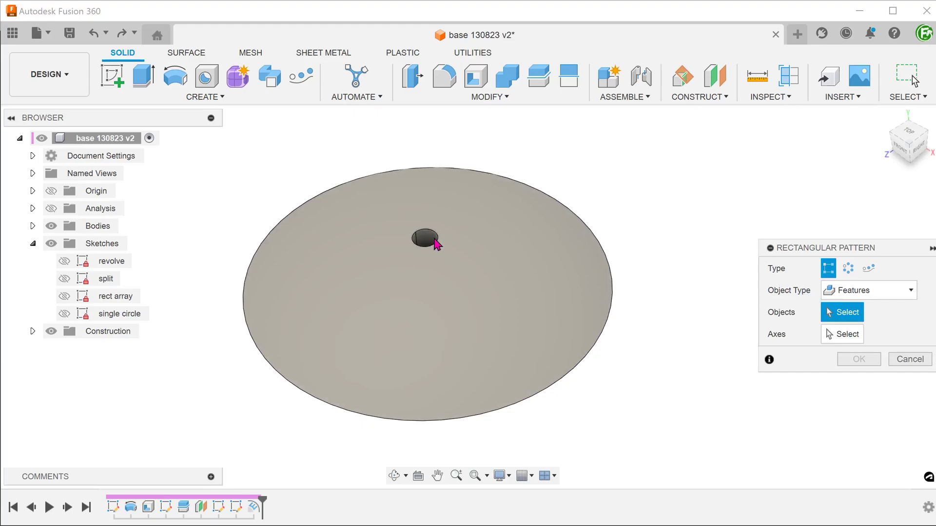
{"action": "left_click", "coordinate": [431, 239]}
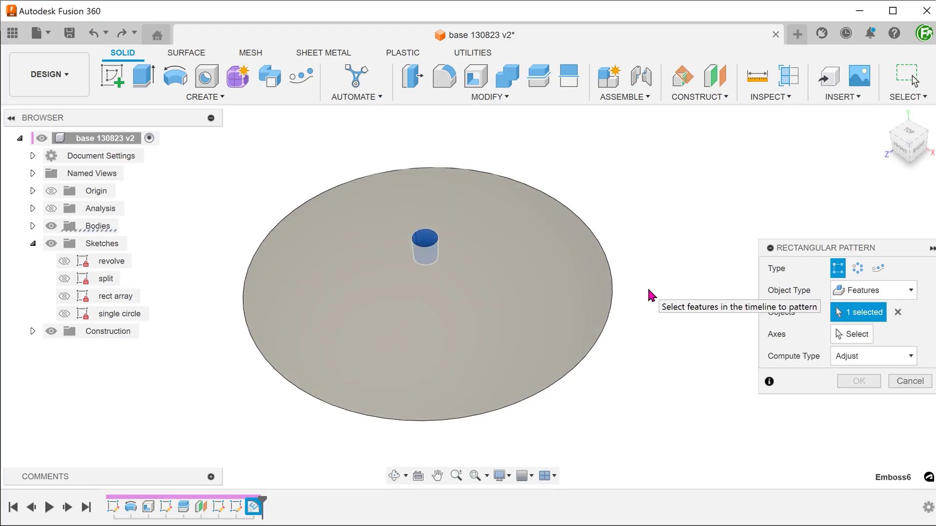
{"action": "left_click", "coordinate": [854, 336]}
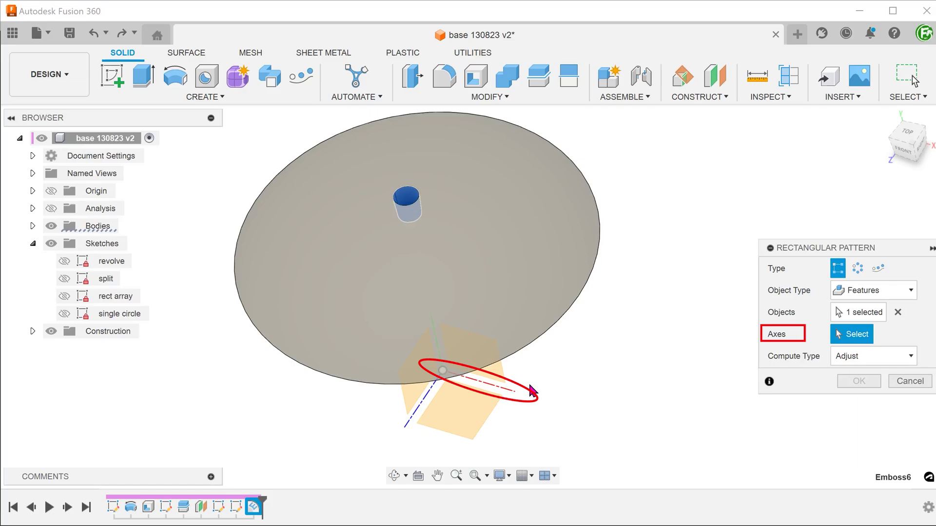
{"action": "left_click", "coordinate": [498, 387]}
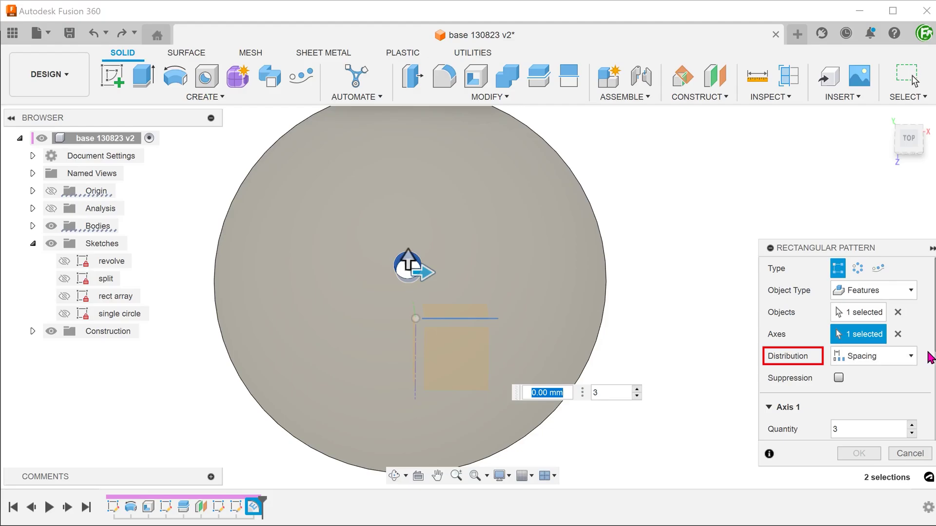
{"action": "left_click_drag", "start_coordinate": [932, 357], "coordinate": [932, 418]}
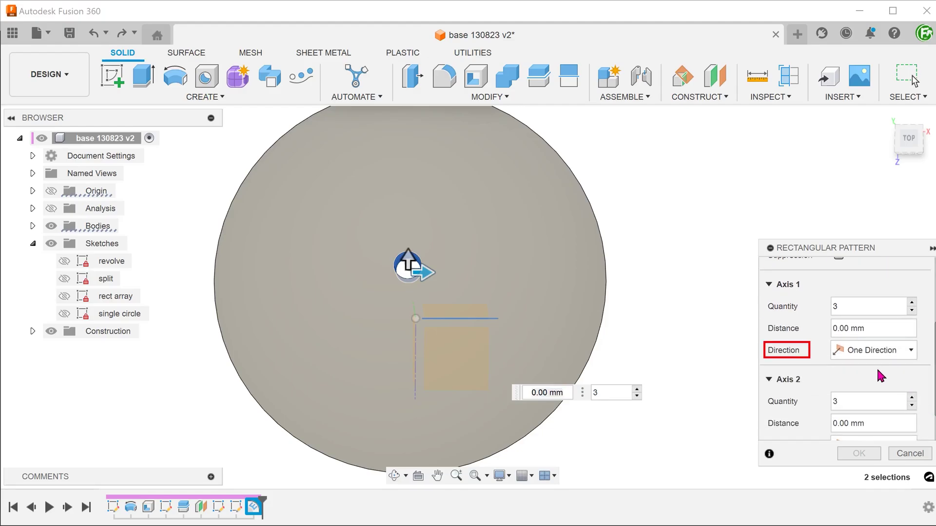
{"action": "left_click", "coordinate": [871, 351]}
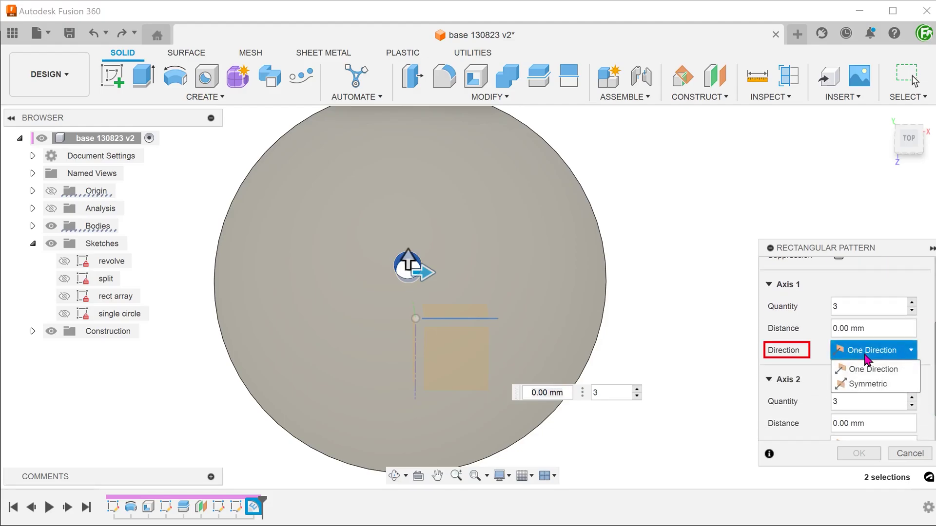
{"action": "left_click", "coordinate": [893, 386]}
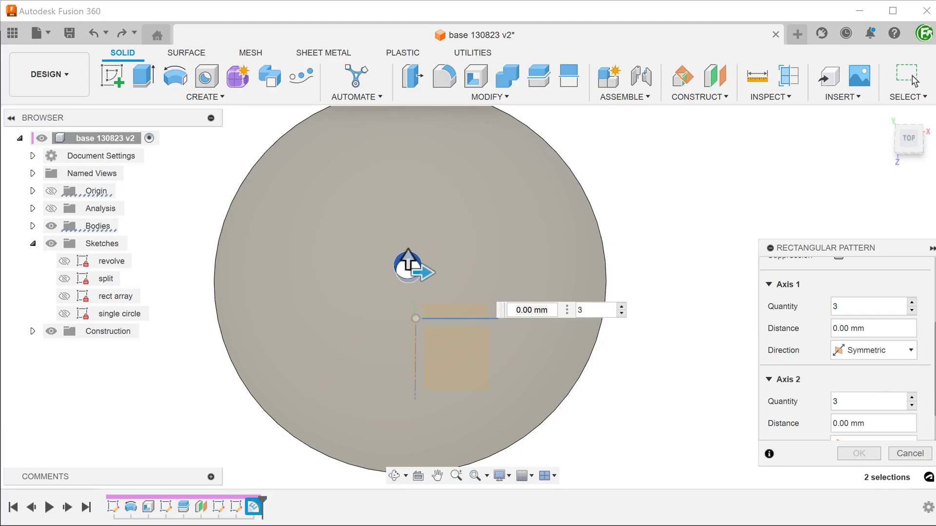
{"action": "left_click_drag", "start_coordinate": [933, 394], "coordinate": [934, 417]}
{"action": "left_click", "coordinate": [871, 400]}
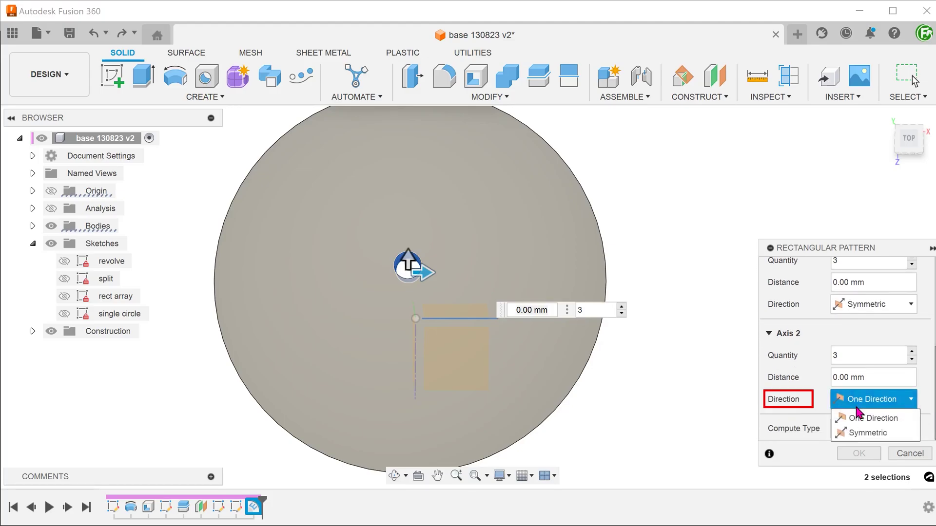
{"action": "left_click", "coordinate": [883, 433]}
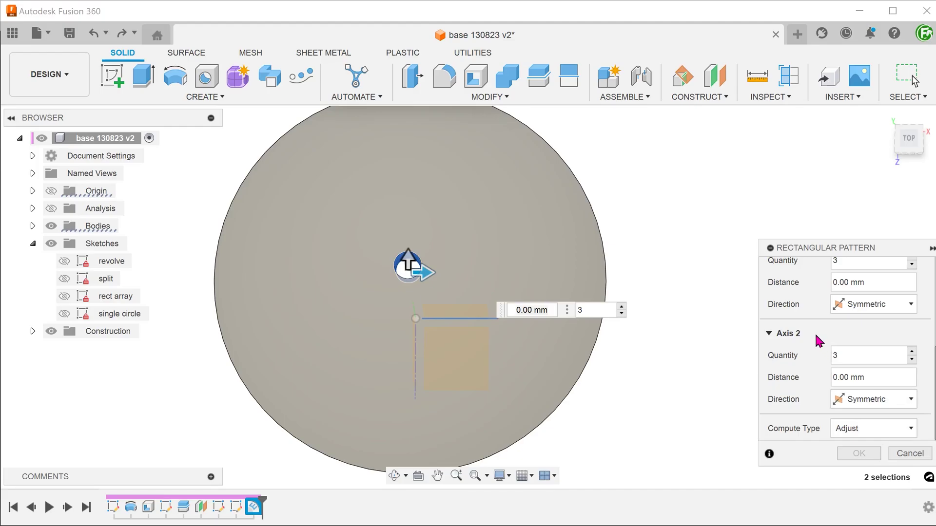
Step: Set quantity 5 and distance 7 mm on both pattern axes
{"action": "scroll", "coordinate": [845, 349], "scroll_direction": "up", "scroll_amount": 1}
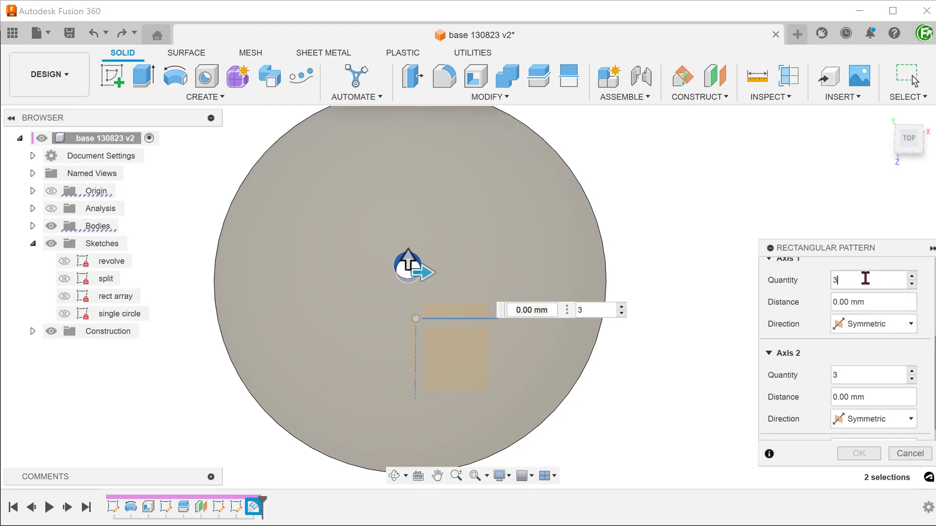
{"action": "left_click_drag", "start_coordinate": [862, 279], "coordinate": [824, 283]}
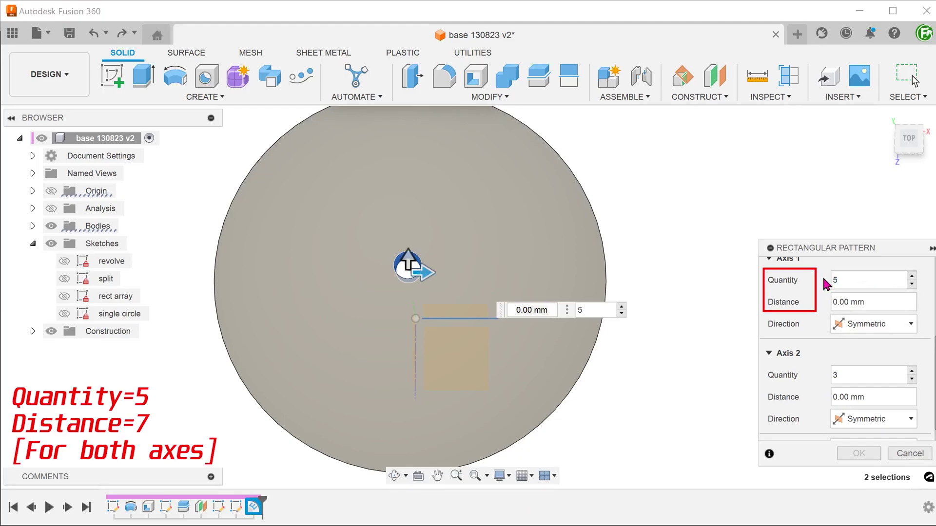
{"action": "left_click", "coordinate": [853, 301]}
{"action": "type", "text": "7"}
{"action": "left_click_drag", "start_coordinate": [842, 376], "coordinate": [824, 385]}
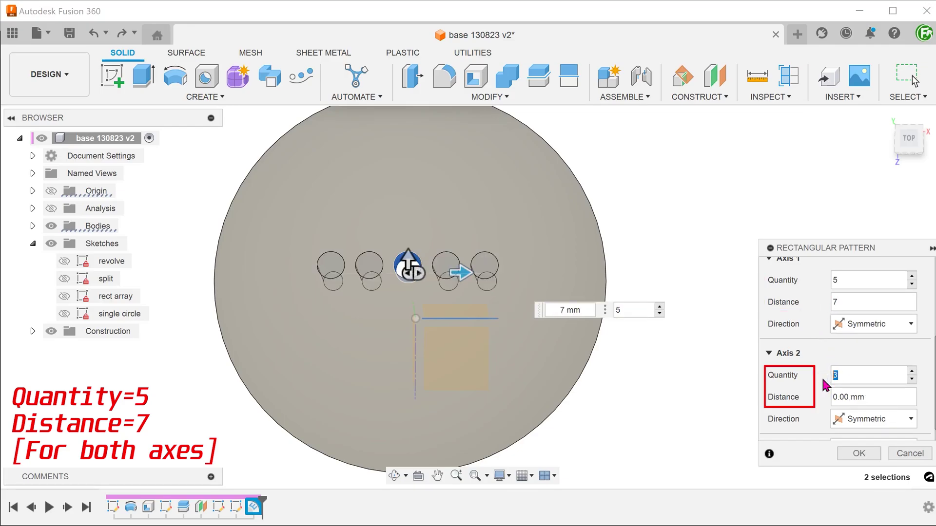
{"action": "type", "text": "5"}
{"action": "key", "text": "Tab"}
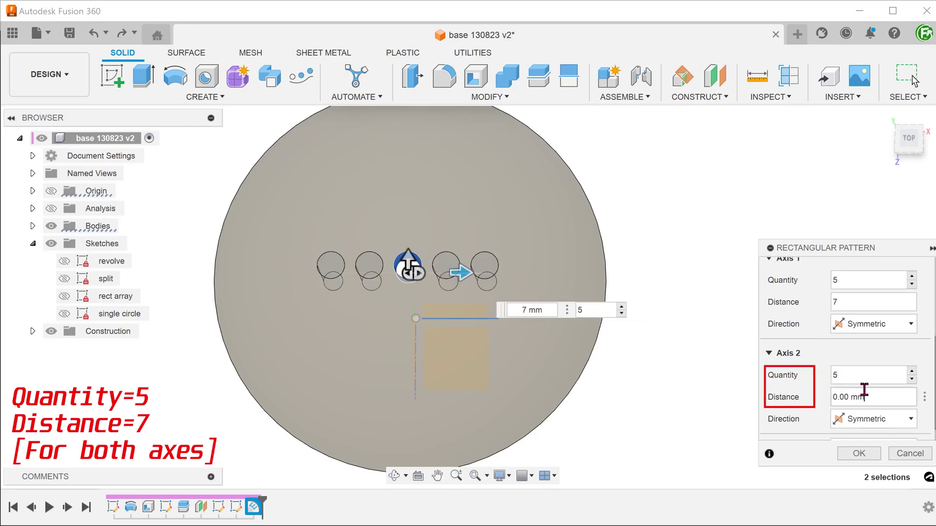
{"action": "type", "text": "7"}
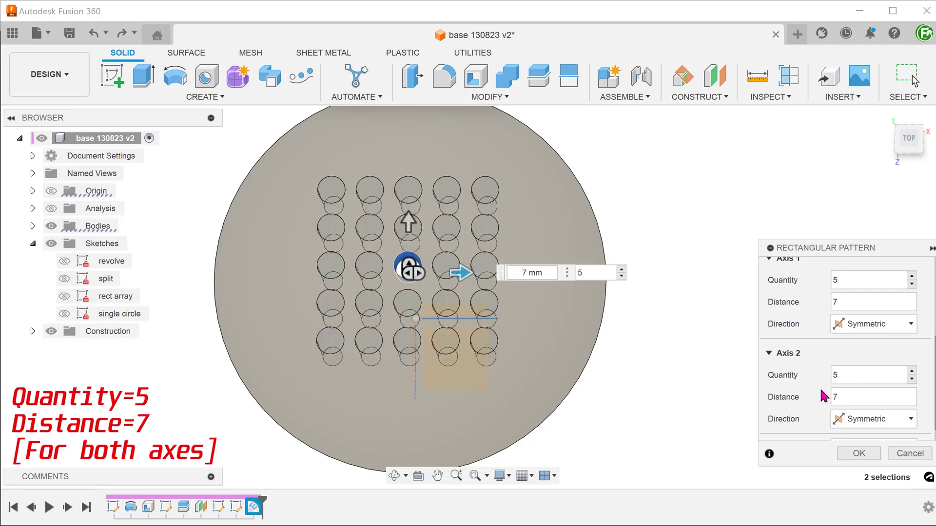
Step: Commit the 25-hole pattern and inspect it with a section analysis viewed from the front
{"action": "left_click", "coordinate": [858, 453]}
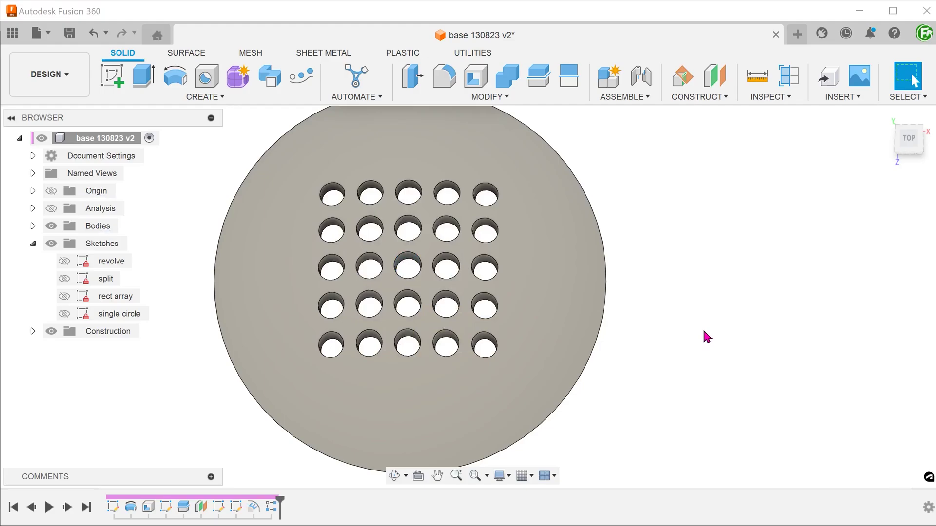
{"action": "middle_click_drag", "start_coordinate": [701, 318], "coordinate": [714, 319], "text": "shift"}
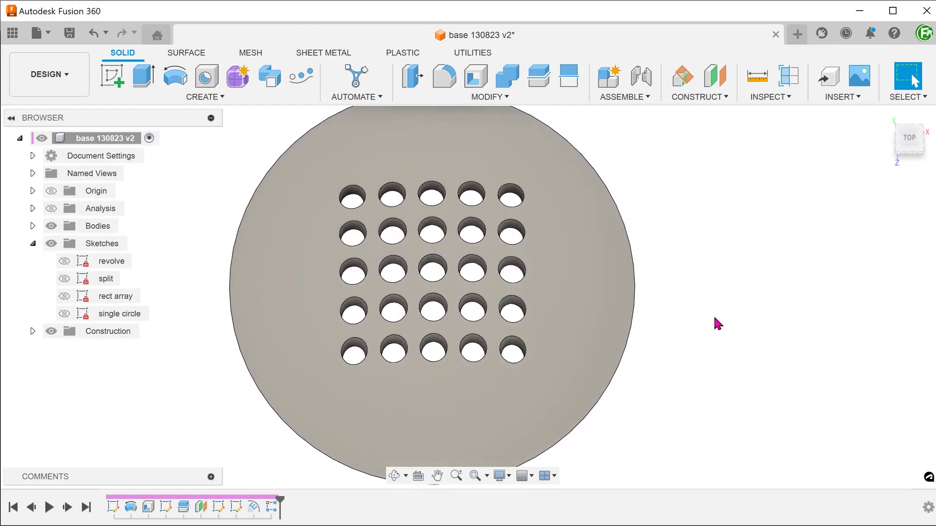
{"action": "left_click", "coordinate": [788, 75]}
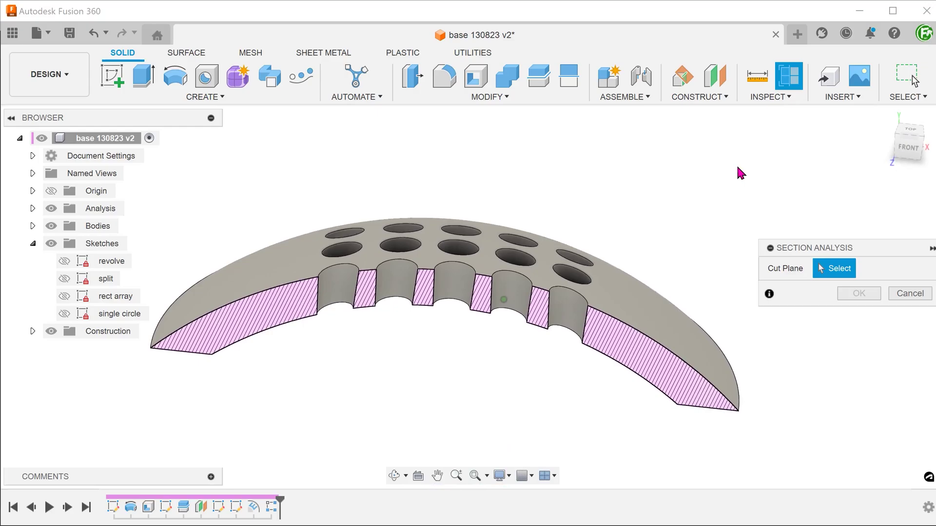
{"action": "left_click", "coordinate": [901, 147]}
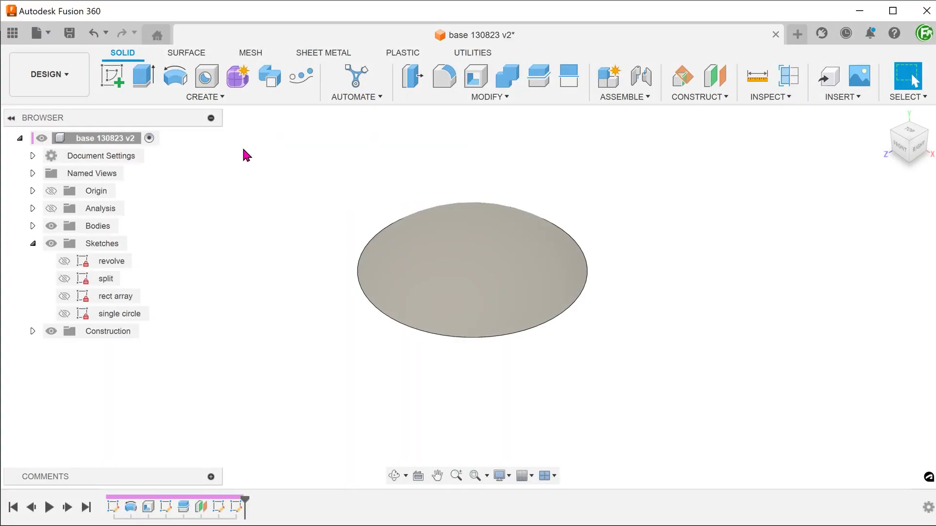
Step: Show the rect array circles, emboss them onto the dome's top face, then clear the profiles
{"action": "left_click", "coordinate": [71, 298]}
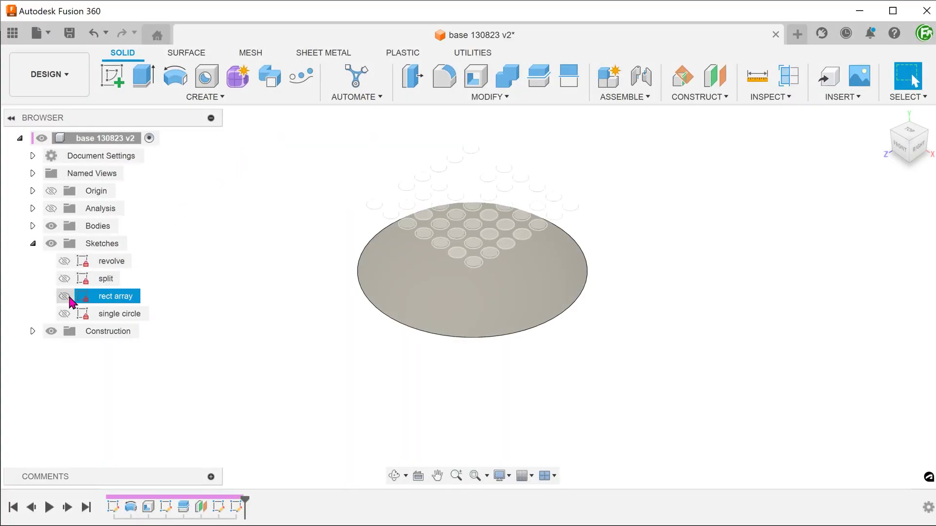
{"action": "left_click", "coordinate": [68, 297]}
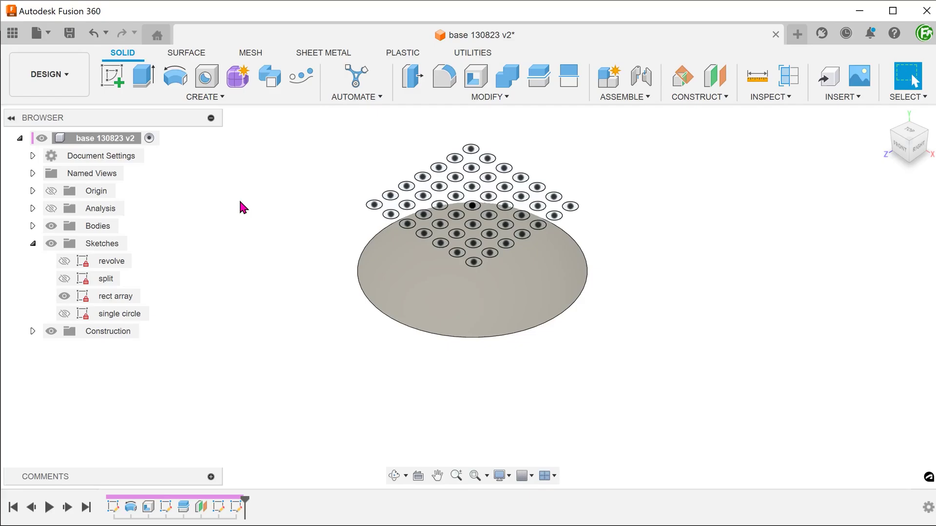
{"action": "left_click", "coordinate": [202, 98]}
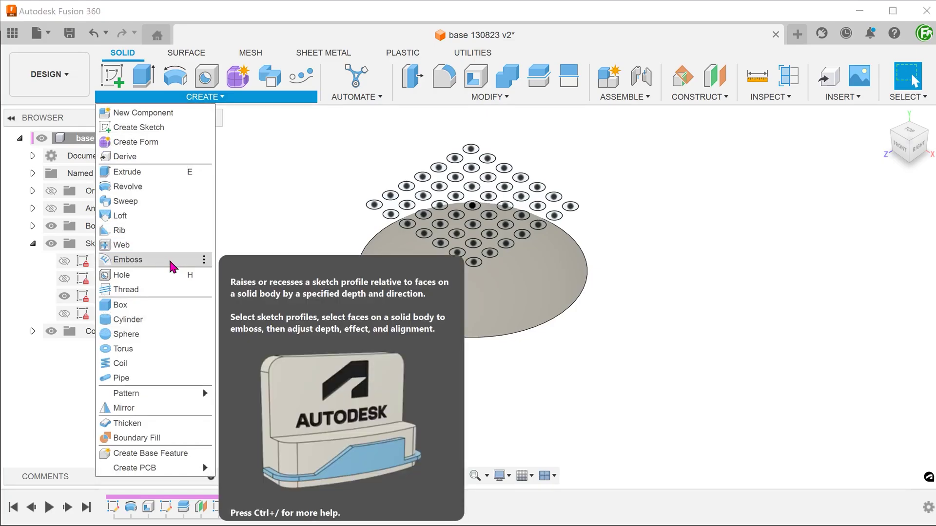
{"action": "left_click", "coordinate": [171, 263]}
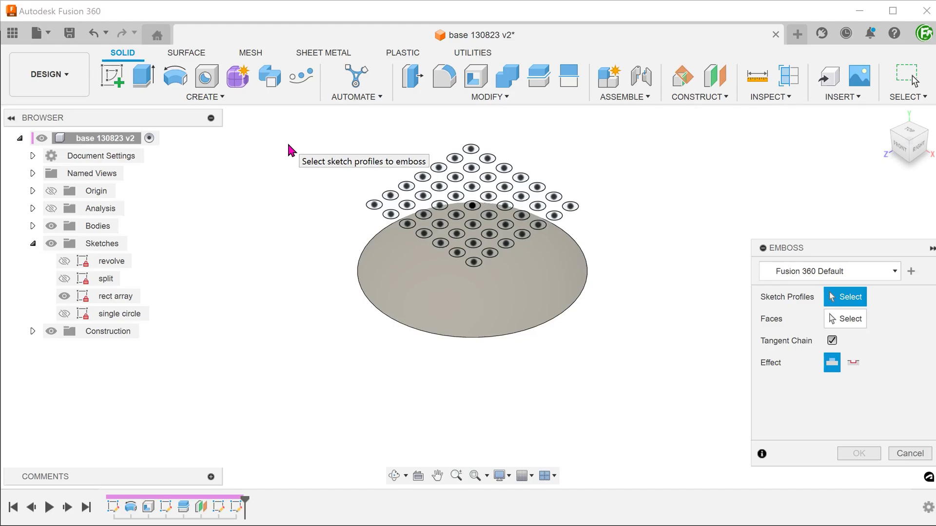
{"action": "mouse_move", "coordinate": [310, 123]}
{"action": "left_mouse_down"}
{"action": "mouse_move", "coordinate": [552, 218]}
{"action": "mouse_move", "coordinate": [633, 273]}
{"action": "left_mouse_up"}
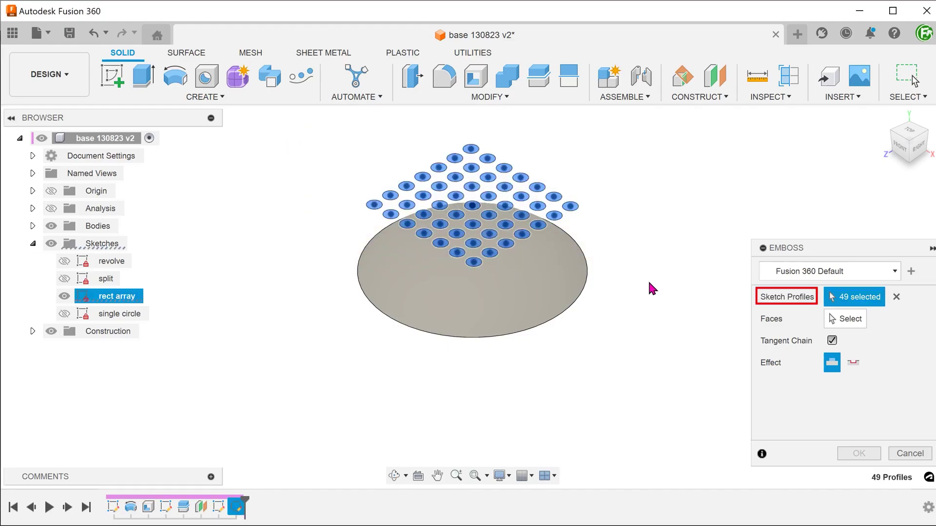
{"action": "left_click", "coordinate": [857, 322]}
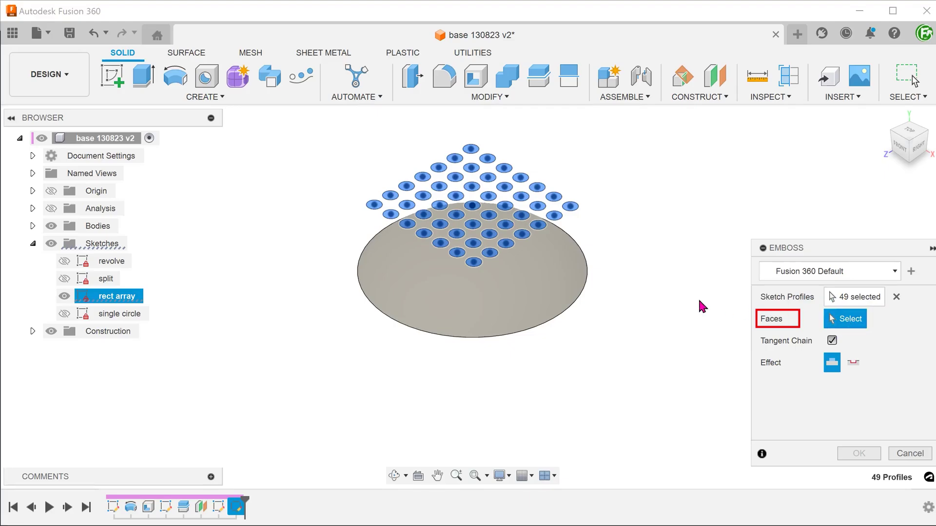
{"action": "left_click", "coordinate": [551, 301]}
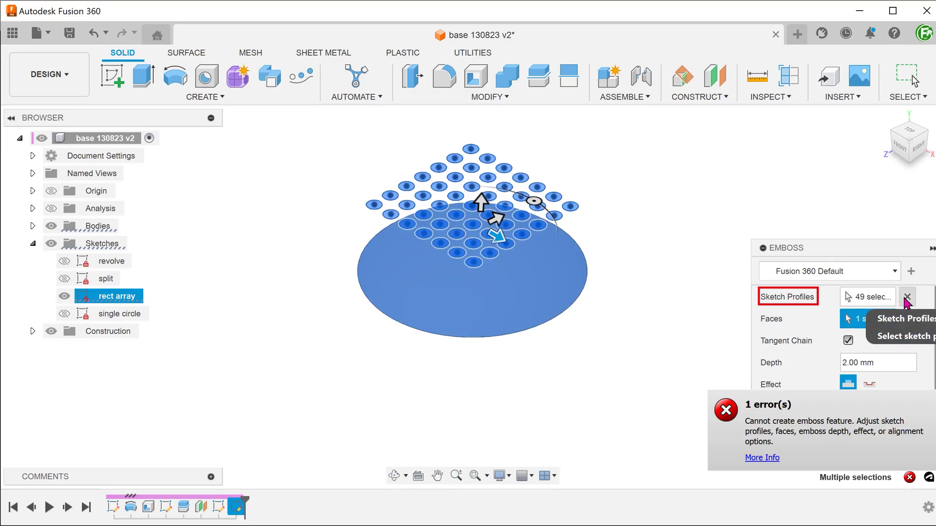
{"action": "left_click", "coordinate": [906, 297]}
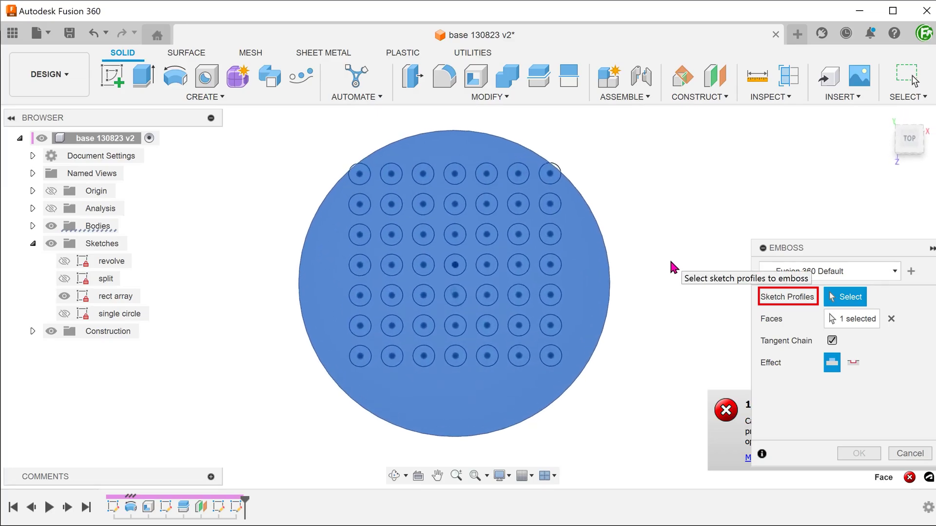
Step: Deboss a 5×4 block of 20 circles about 16.4 mm into the dome and inspect the holes
{"action": "mouse_move", "coordinate": [374, 191]}
{"action": "left_mouse_down"}
{"action": "mouse_move", "coordinate": [510, 279]}
{"action": "mouse_move", "coordinate": [540, 317]}
{"action": "left_mouse_up"}
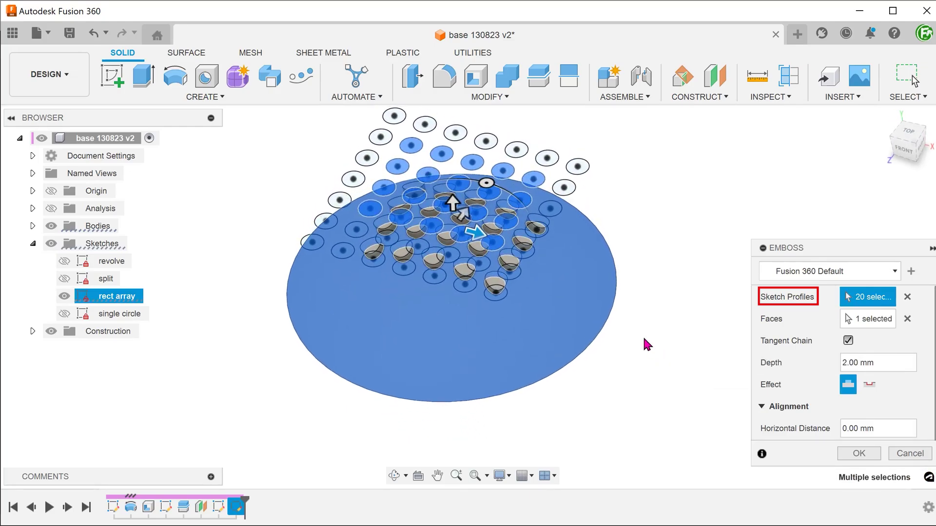
{"action": "left_click_drag", "start_coordinate": [458, 217], "coordinate": [637, 331]}
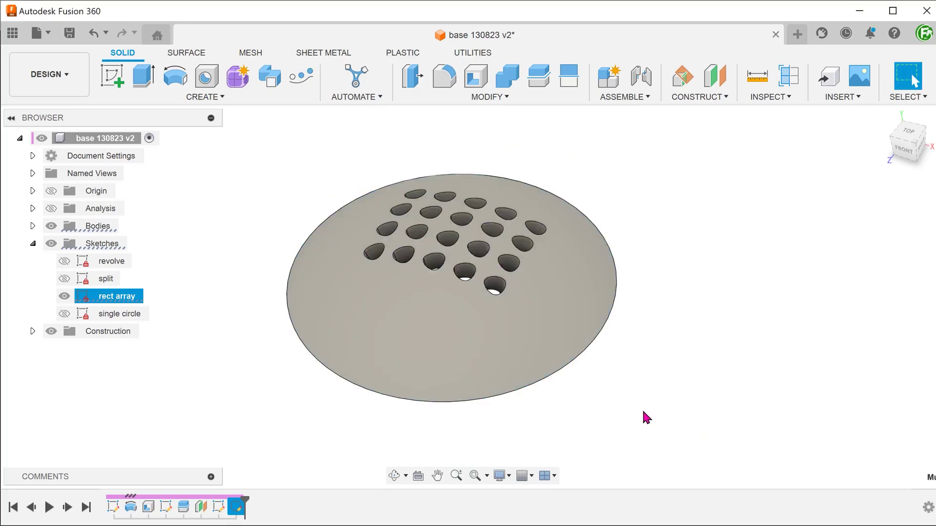
{"action": "scroll", "coordinate": [642, 409], "scroll_direction": "up", "scroll_amount": 5}
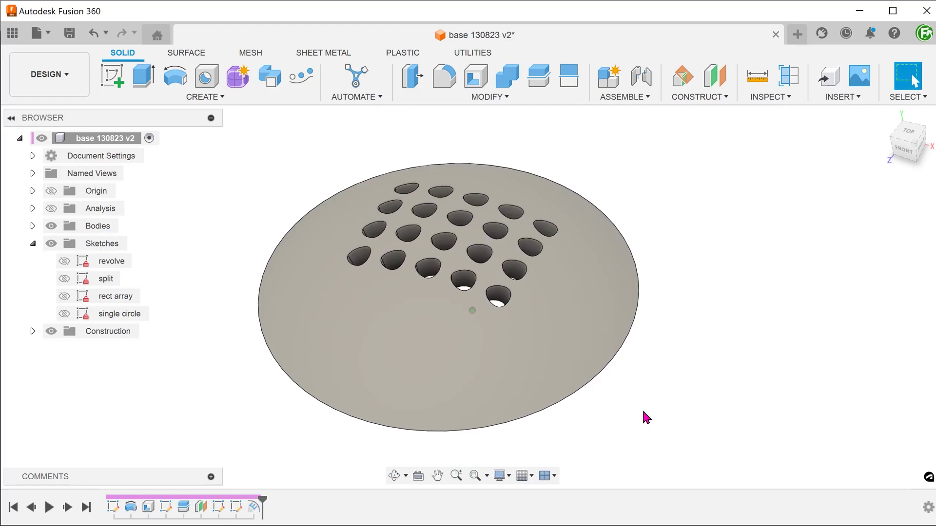
{"action": "scroll", "coordinate": [541, 402], "scroll_direction": "up", "scroll_amount": 2}
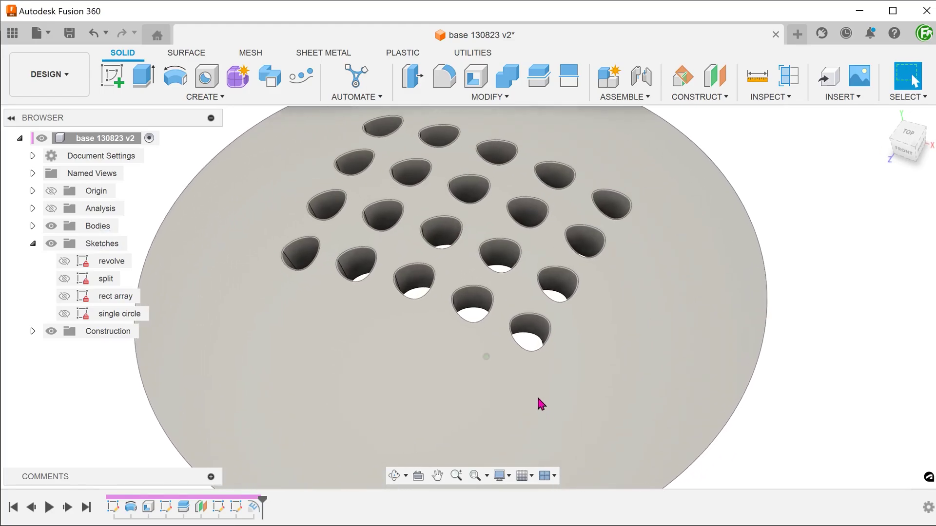
{"action": "left_click", "coordinate": [522, 352]}
{"action": "middle_click_drag", "start_coordinate": [523, 352], "coordinate": [466, 325], "text": "shift"}
Step: Extrude the single circle down into the dome as a Cut operation
{"action": "left_click", "coordinate": [463, 325]}
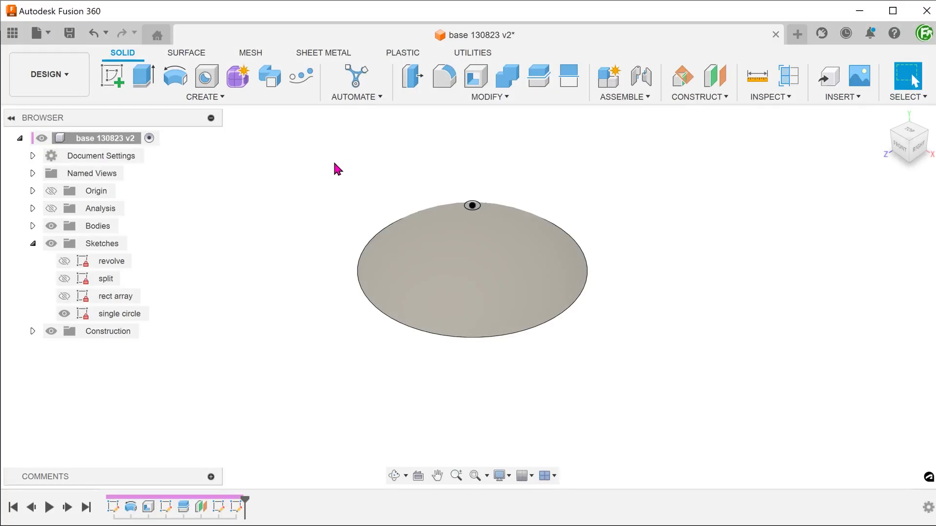
{"action": "key", "text": "e"}
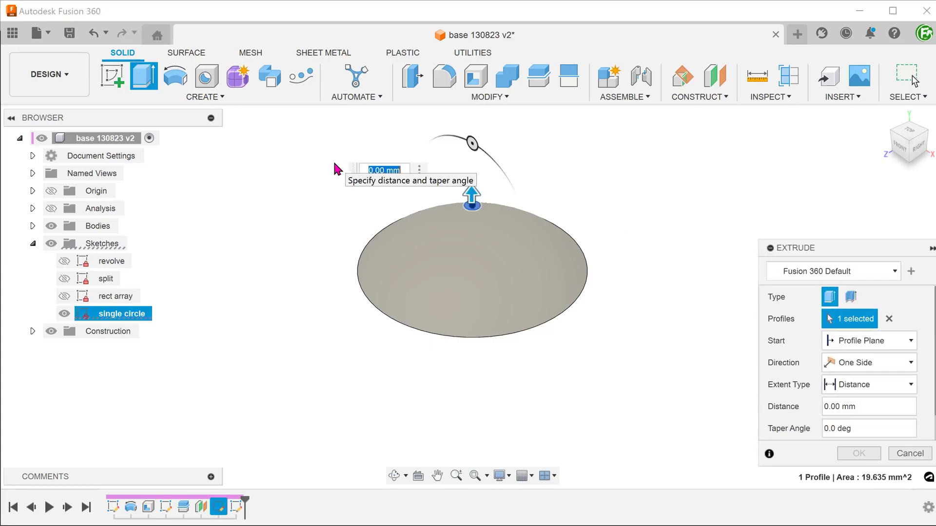
{"action": "middle_click_drag", "start_coordinate": [336, 169], "coordinate": [351, 200], "text": "shift"}
{"action": "left_click_drag", "start_coordinate": [467, 205], "coordinate": [651, 375]}
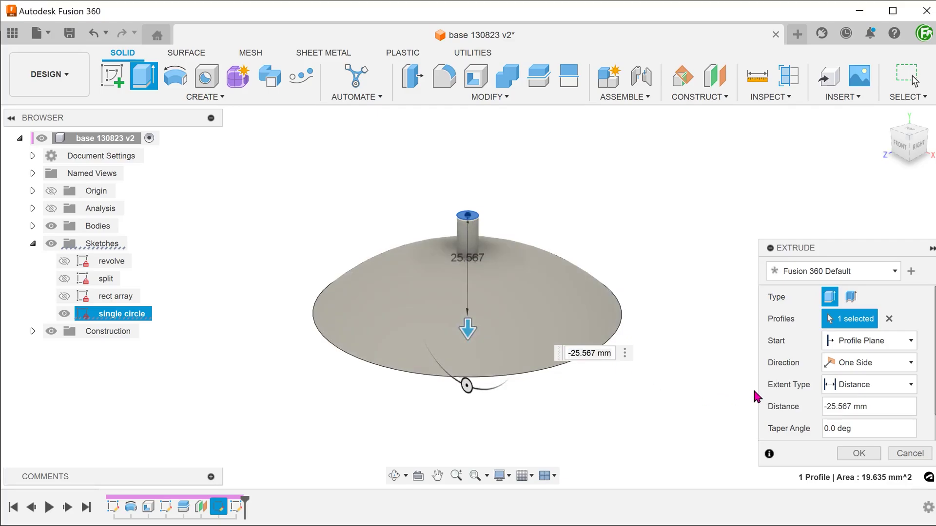
{"action": "scroll", "coordinate": [932, 390], "scroll_direction": "down", "scroll_amount": 2}
{"action": "left_click", "coordinate": [878, 427]}
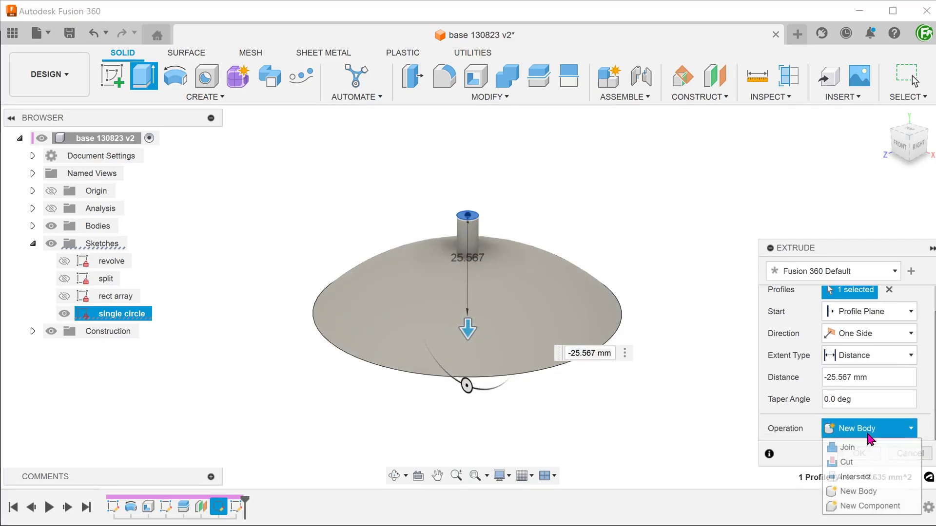
{"action": "left_click", "coordinate": [877, 463]}
Step: Set the cut's extent to All, confirm it, and hide the single circle sketch
{"action": "scroll", "coordinate": [916, 341], "scroll_direction": "up", "scroll_amount": 1}
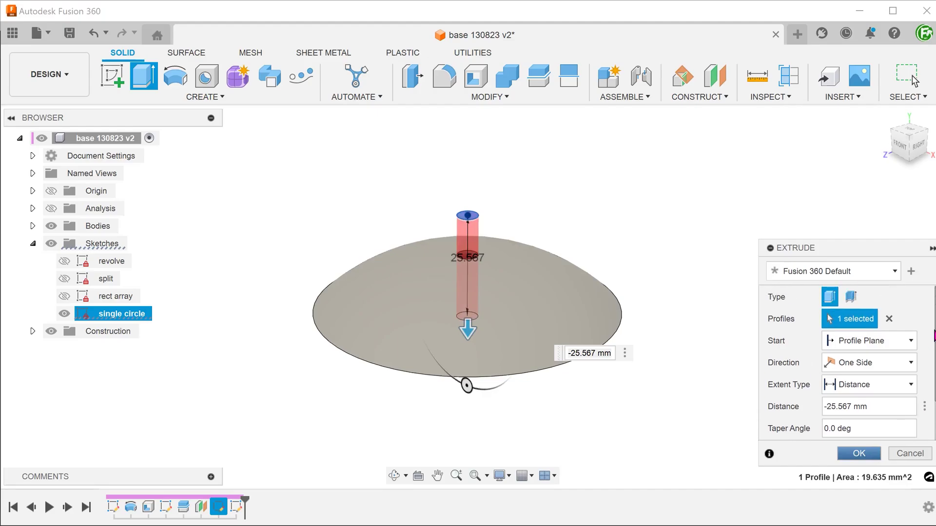
{"action": "left_click", "coordinate": [882, 385]}
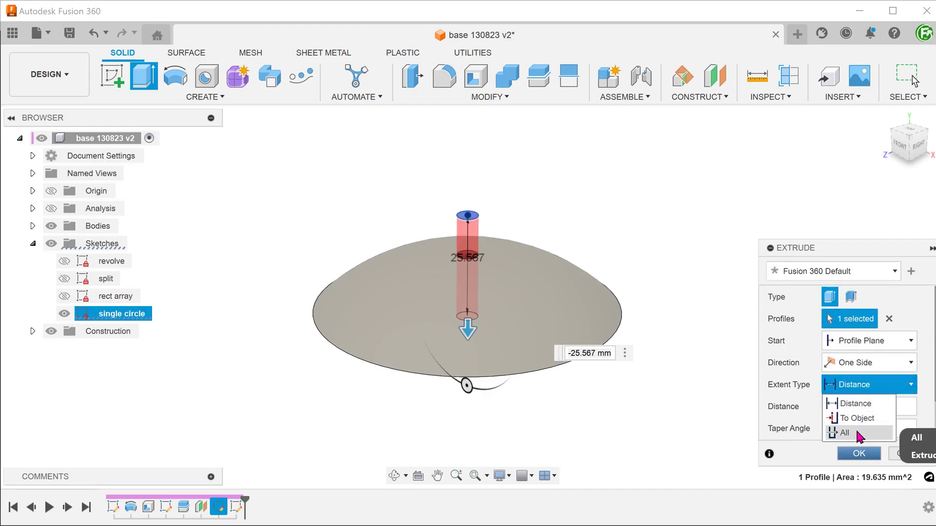
{"action": "left_click", "coordinate": [857, 432]}
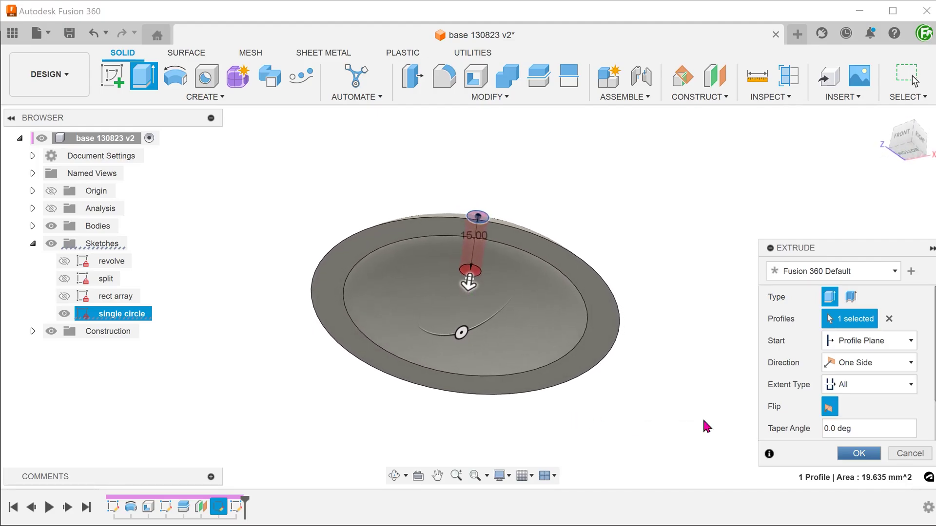
{"action": "left_click", "coordinate": [859, 454]}
{"action": "middle_click_drag", "start_coordinate": [541, 459], "coordinate": [64, 322], "text": "shift"}
{"action": "left_click", "coordinate": [64, 313]}
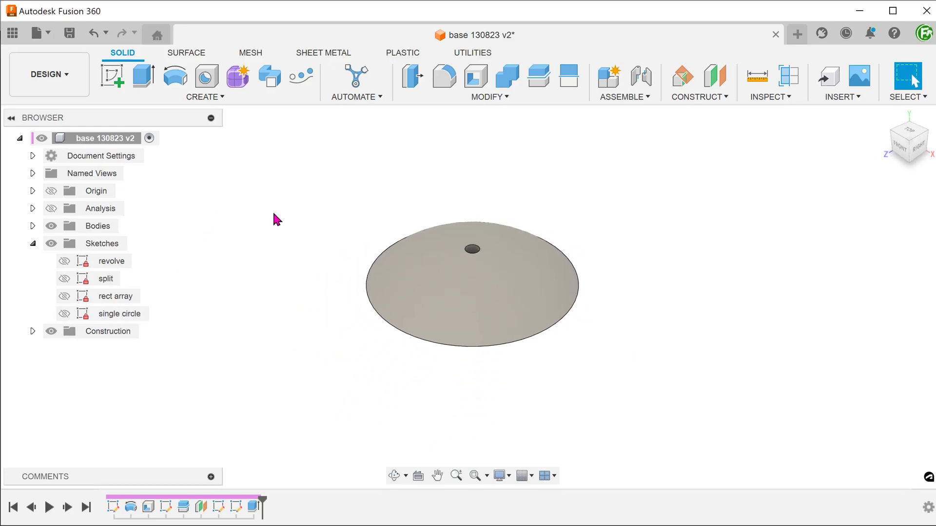
{"action": "left_click", "coordinate": [786, 79]}
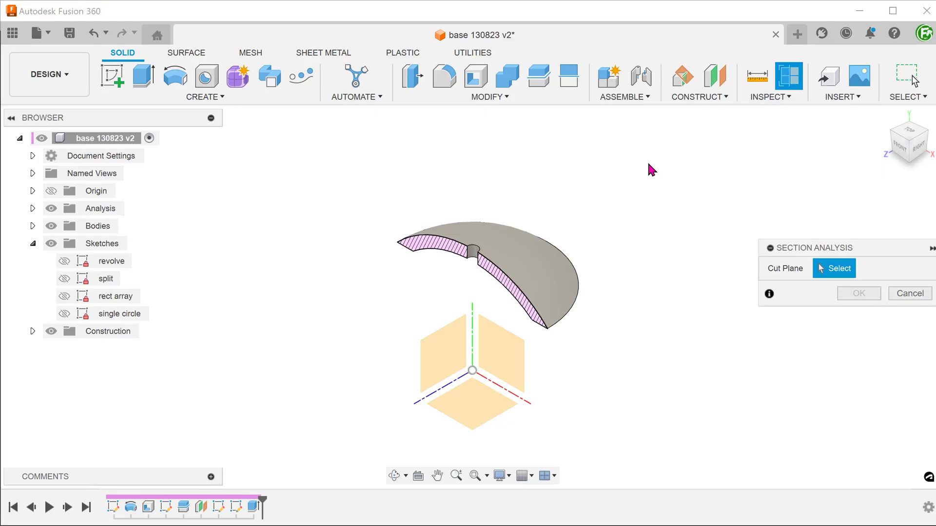
{"action": "left_click", "coordinate": [901, 146]}
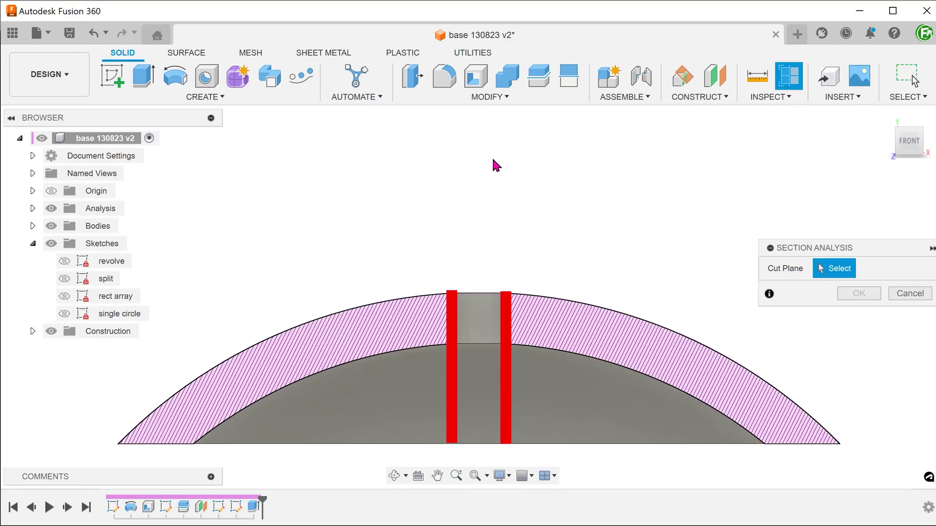
{"action": "left_click", "coordinate": [909, 293]}
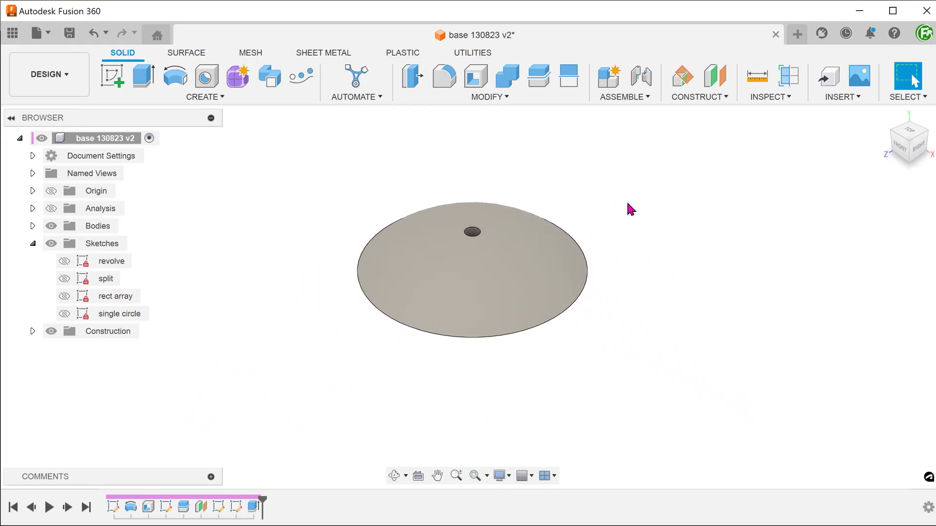
Step: Start a circular pattern of Features with the hole's extrude cut chosen to repeat
{"action": "left_click", "coordinate": [197, 98]}
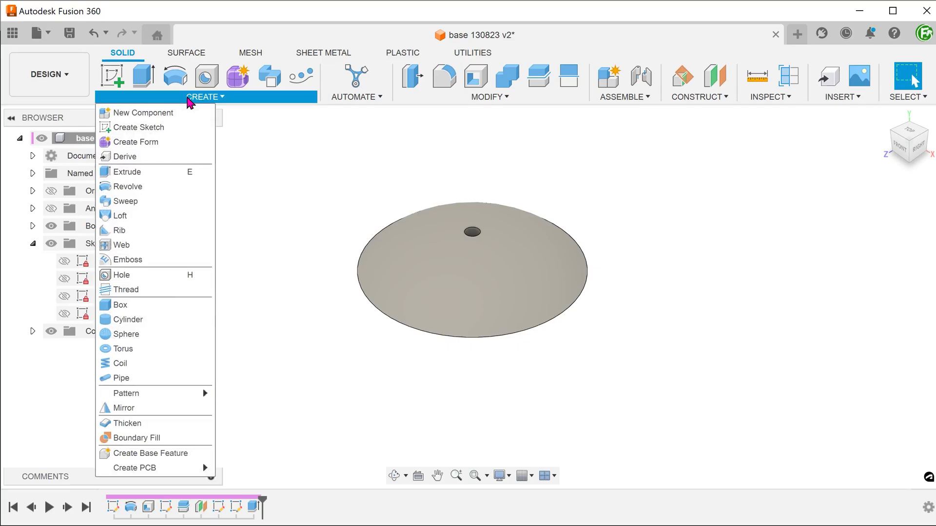
{"action": "mouse_move", "coordinate": [205, 394]}
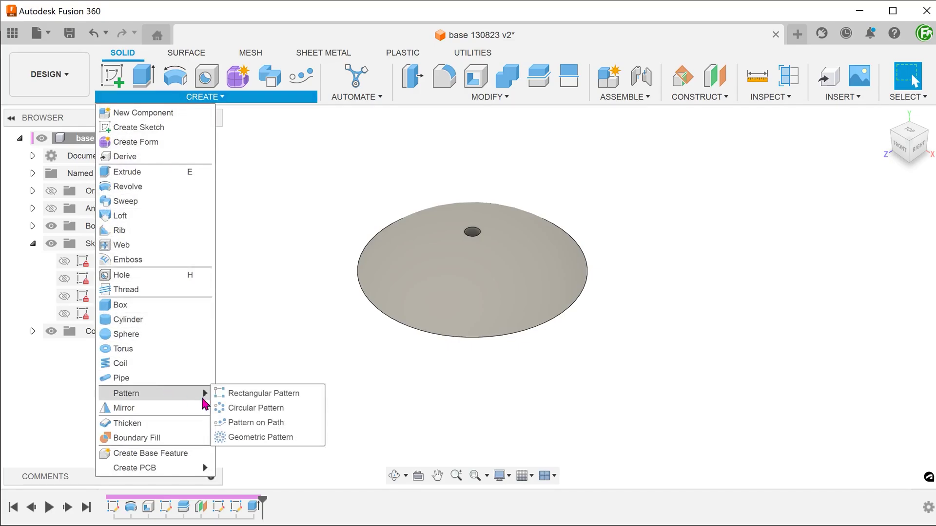
{"action": "left_click", "coordinate": [301, 410]}
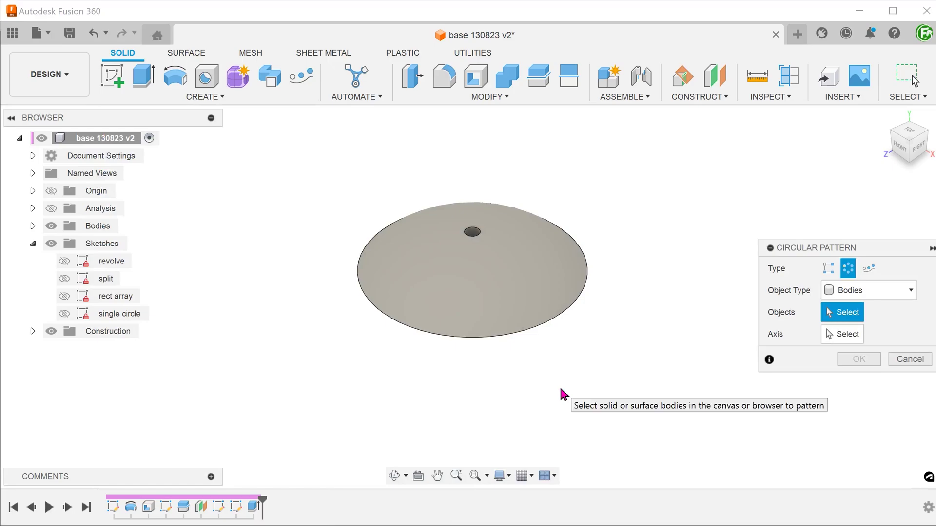
{"action": "left_click", "coordinate": [852, 292]}
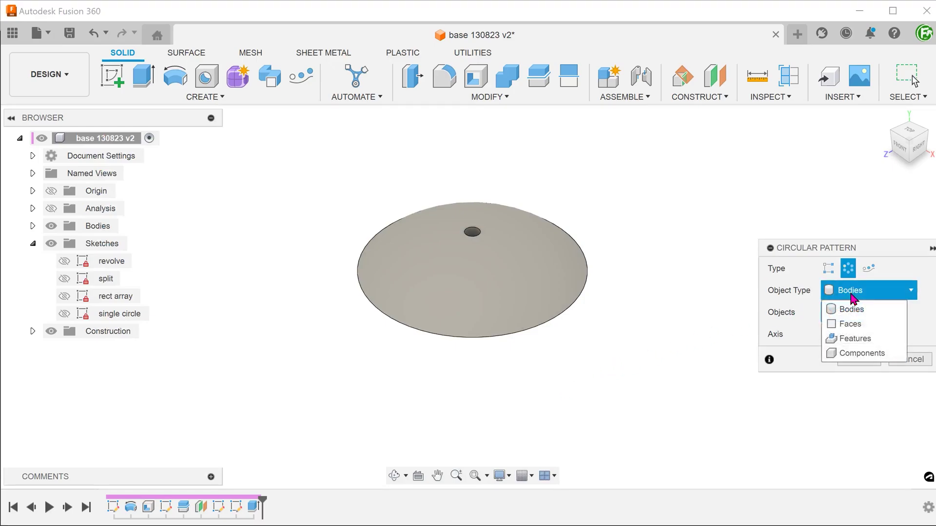
{"action": "left_click", "coordinate": [858, 339]}
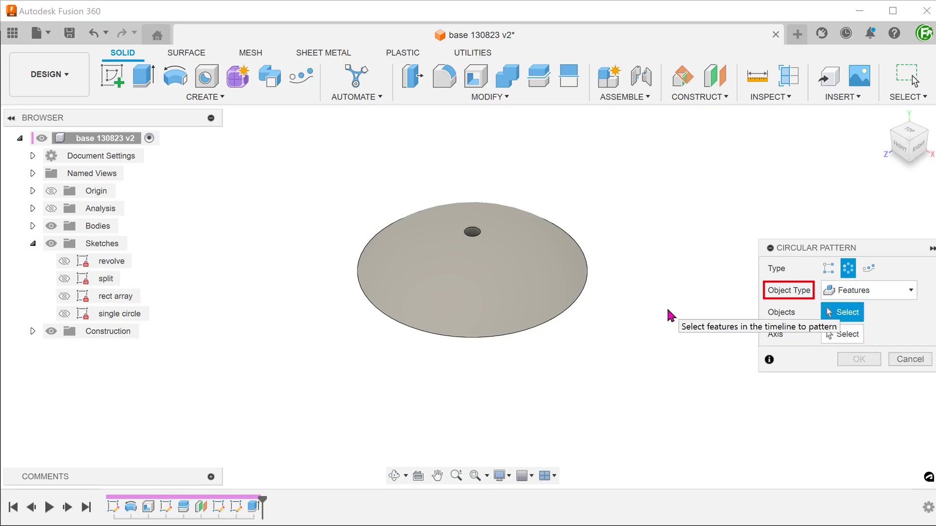
{"action": "middle_click_drag", "start_coordinate": [659, 303], "coordinate": [636, 276], "text": "shift"}
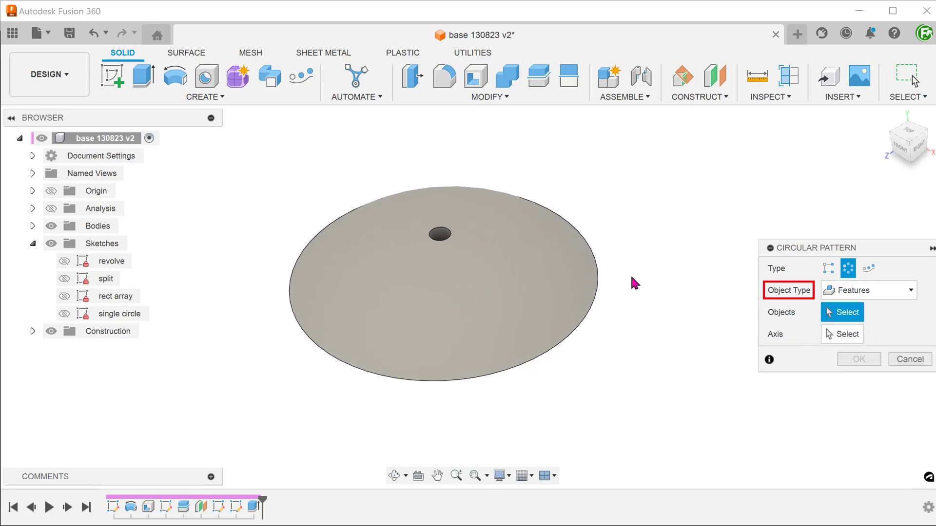
{"action": "left_click", "coordinate": [436, 239]}
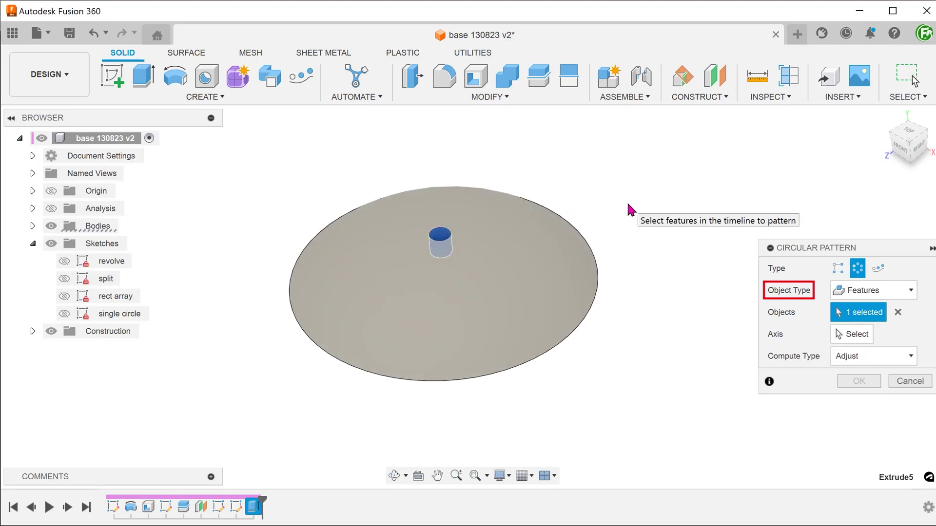
{"action": "left_click", "coordinate": [839, 336]}
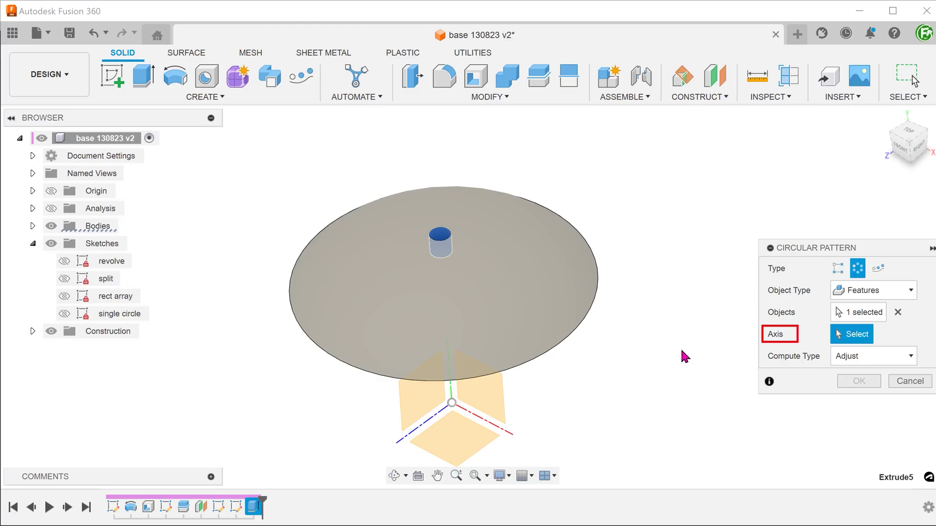
Step: Pattern the hole 7 times symmetrically over 75° around the red origin axis
{"action": "middle_click_drag", "start_coordinate": [680, 347], "coordinate": [624, 367], "text": "shift"}
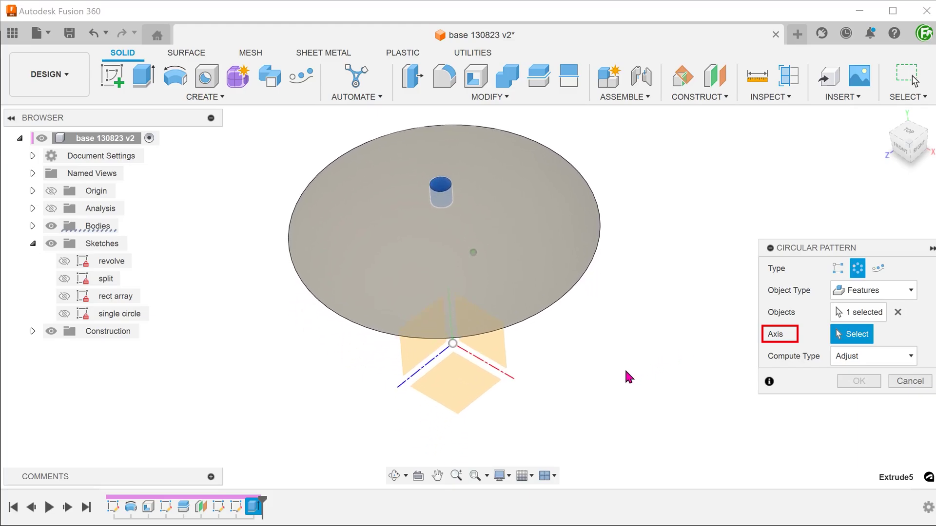
{"action": "left_click", "coordinate": [506, 373]}
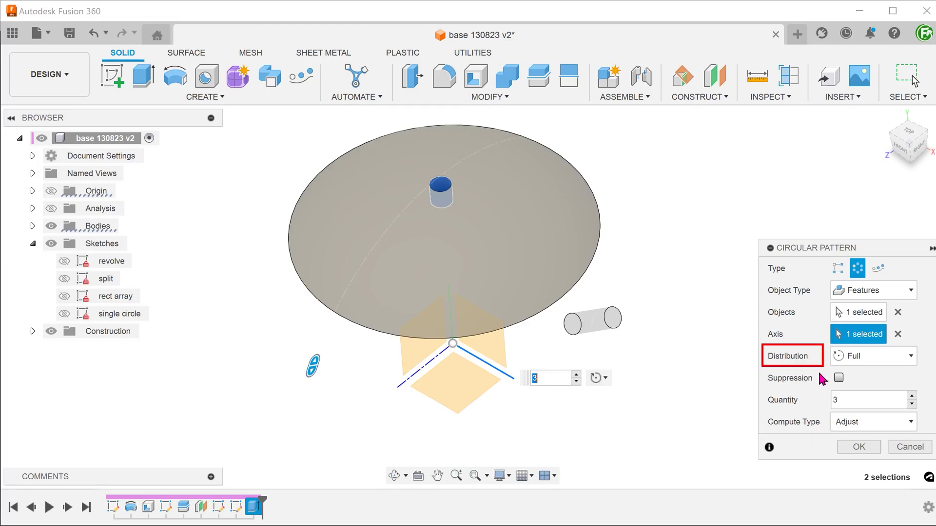
{"action": "left_click", "coordinate": [858, 356]}
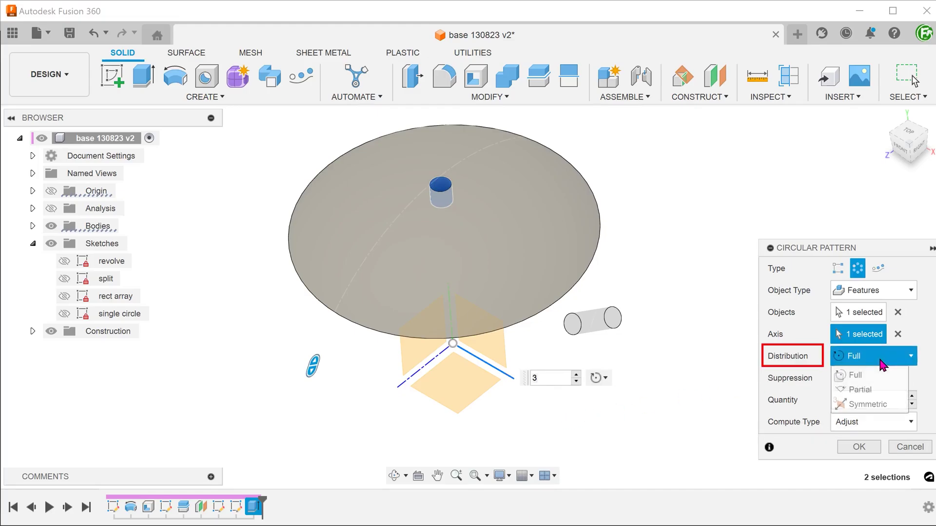
{"action": "left_click", "coordinate": [884, 407]}
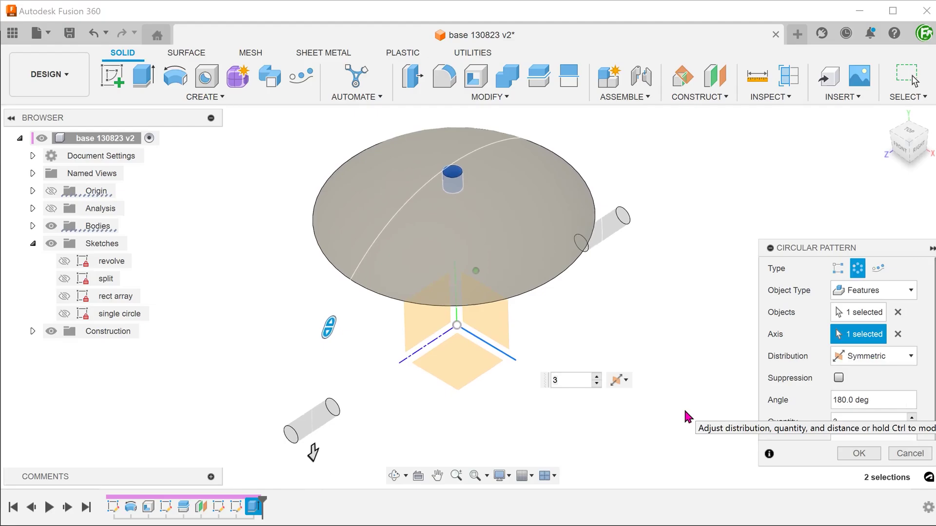
{"action": "left_click", "coordinate": [913, 146]}
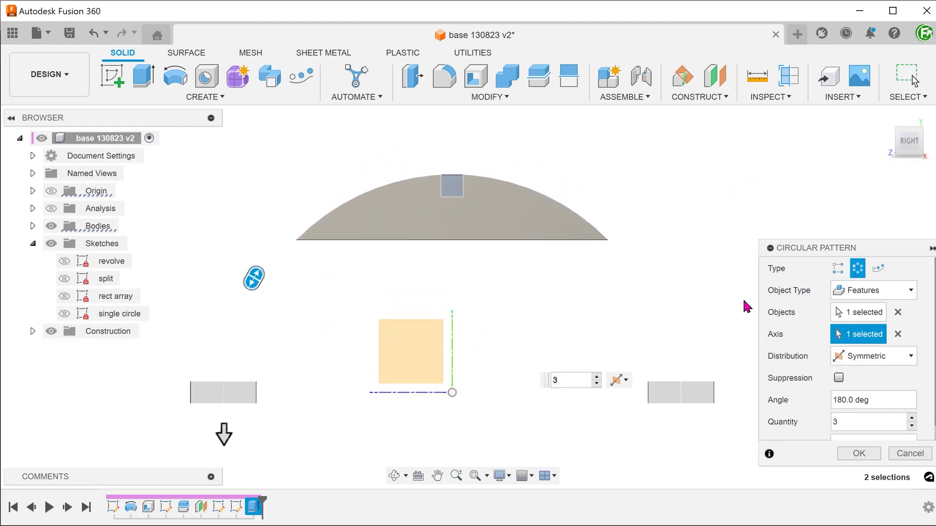
{"action": "left_click", "coordinate": [875, 401]}
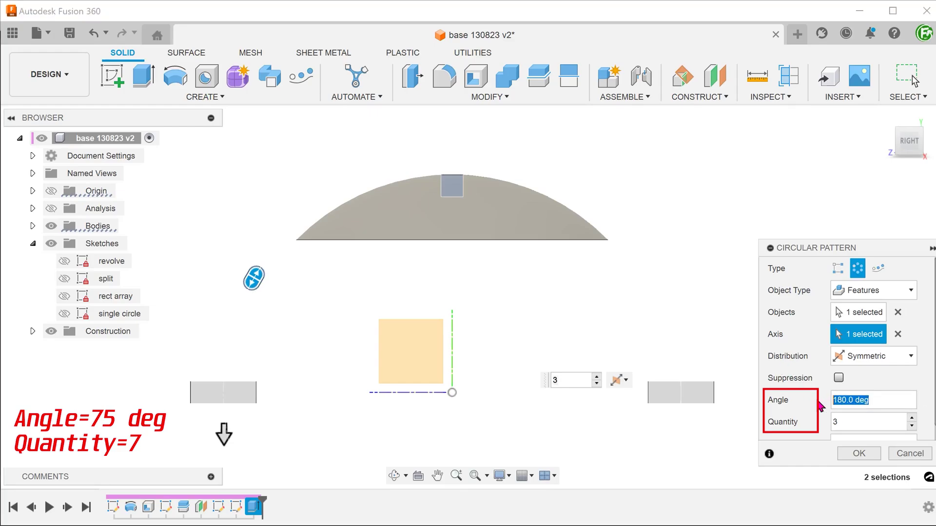
{"action": "type", "text": "75"}
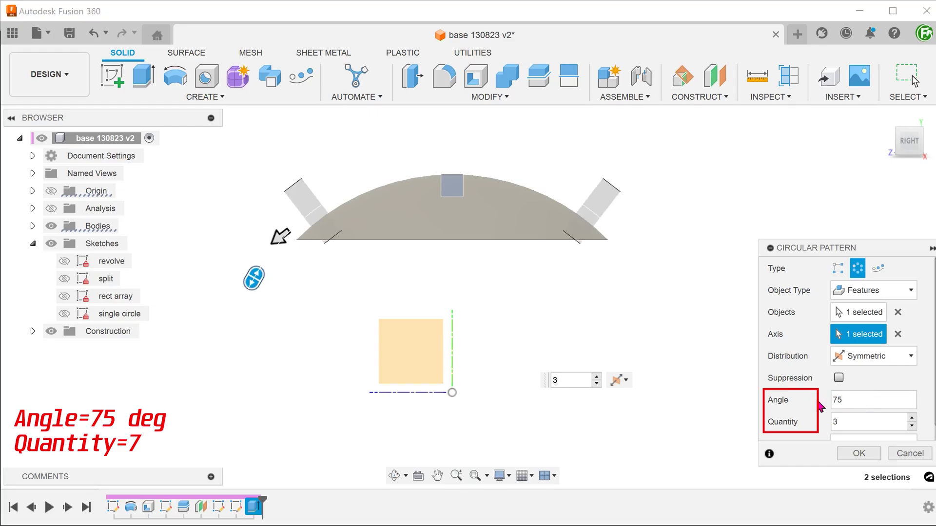
{"action": "left_click", "coordinate": [853, 422]}
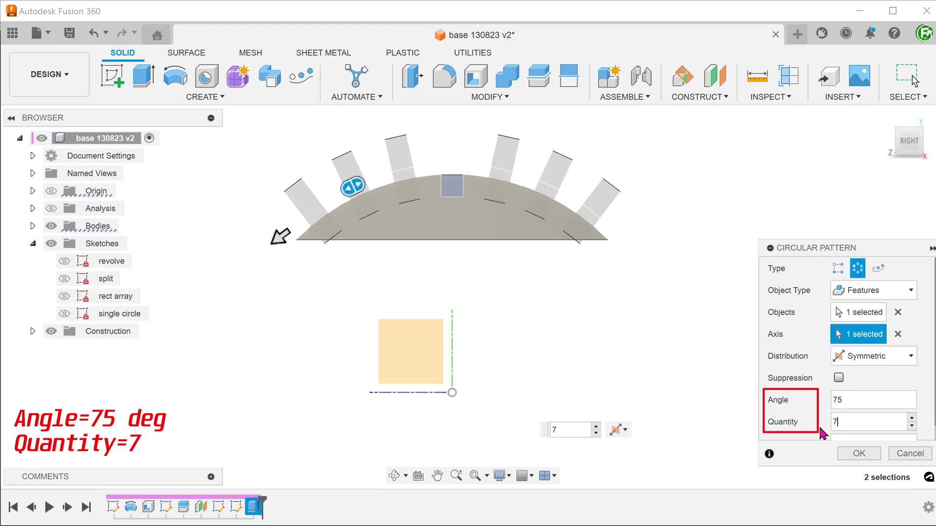
{"action": "left_click", "coordinate": [853, 452]}
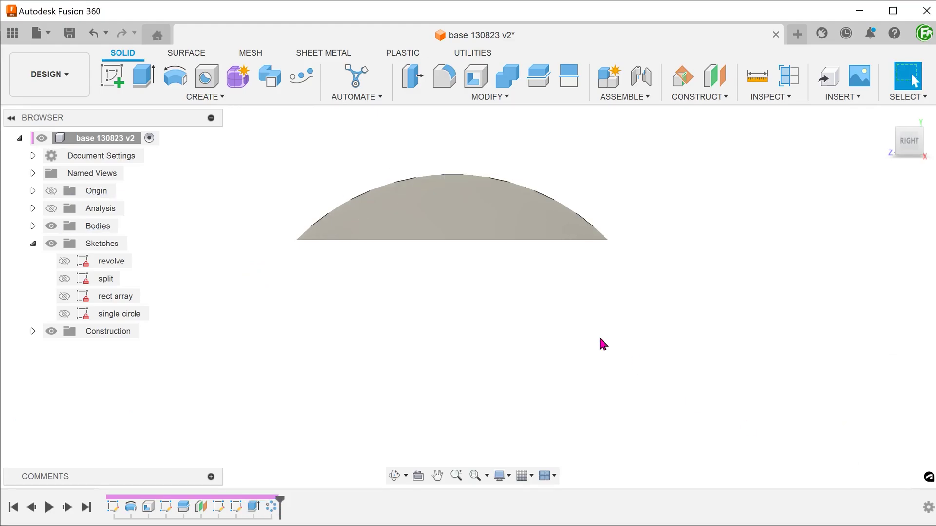
{"action": "middle_click_drag", "start_coordinate": [601, 345], "coordinate": [682, 358], "text": "shift"}
{"action": "key", "text": "F6"}
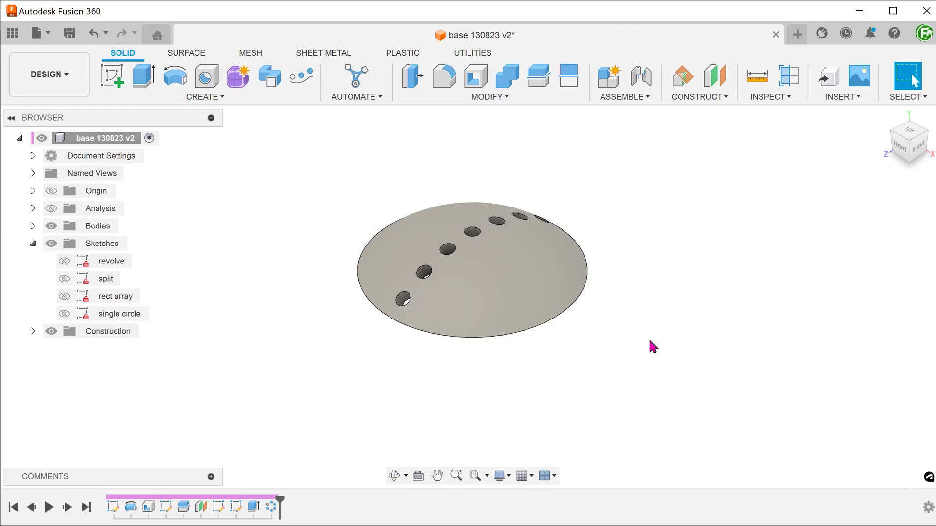
Step: Repeat Circular Pattern with Extrude5 and C-Pattern9 selected as the features to pattern
{"action": "right_click", "coordinate": [649, 341]}
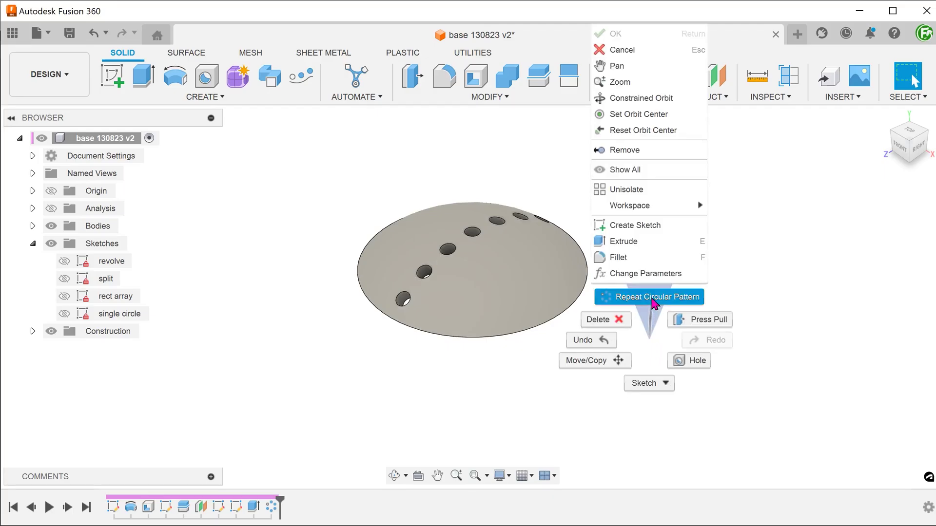
{"action": "left_click", "coordinate": [654, 302]}
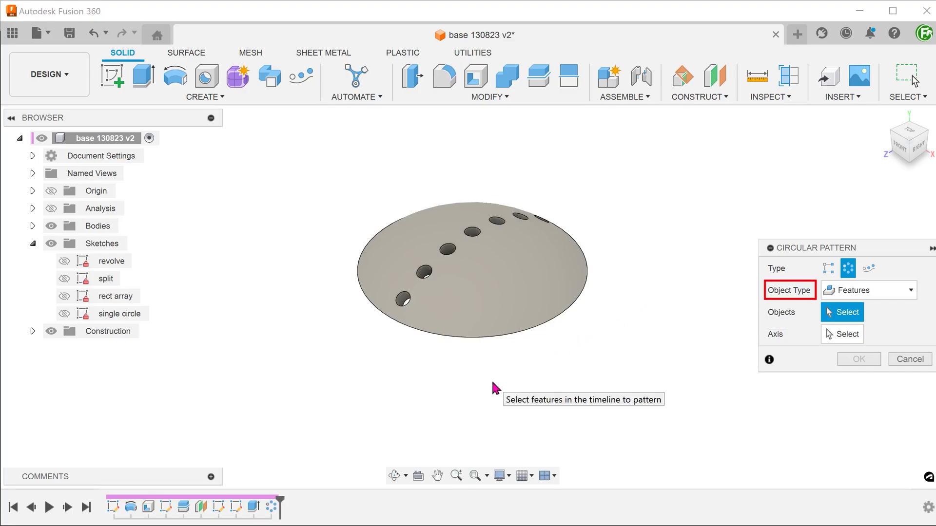
{"action": "left_click", "coordinate": [253, 507]}
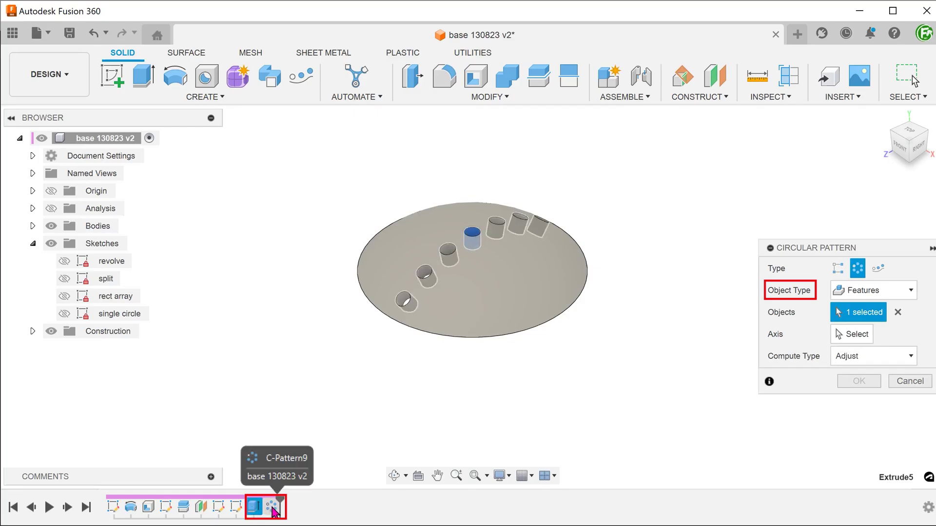
{"action": "left_click", "coordinate": [273, 509]}
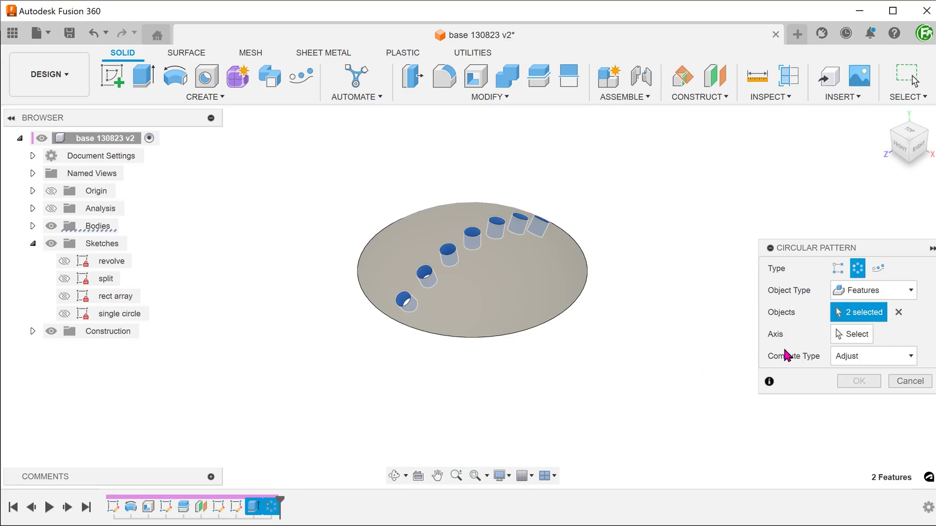
{"action": "left_click", "coordinate": [843, 335]}
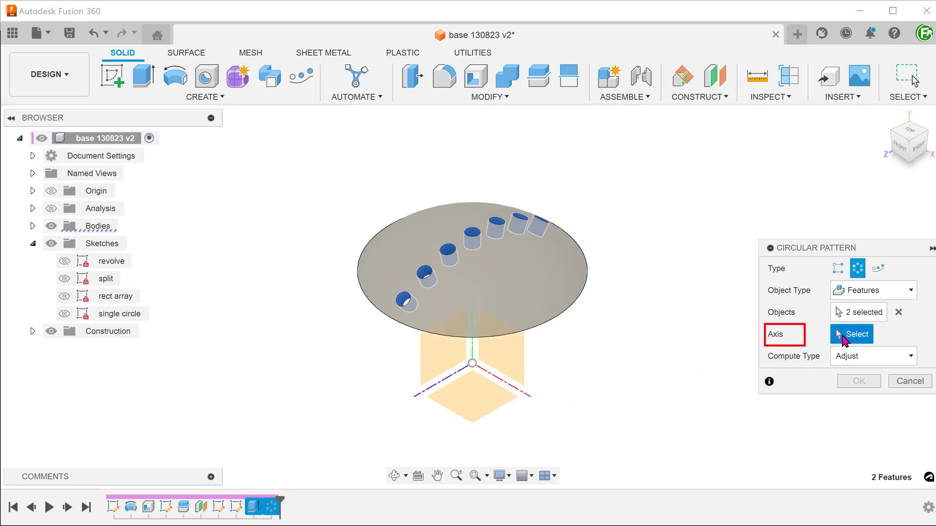
Step: Pattern around the blue origin axis, Symmetric distribution, 75 deg angle, 7 copies, and commit
{"action": "left_click", "coordinate": [430, 392]}
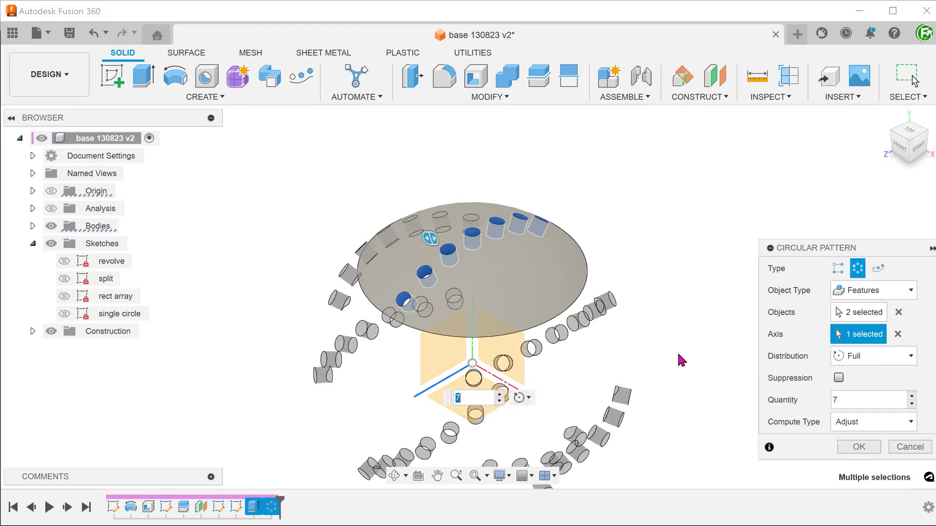
{"action": "left_click", "coordinate": [856, 360]}
{"action": "left_click", "coordinate": [885, 404]}
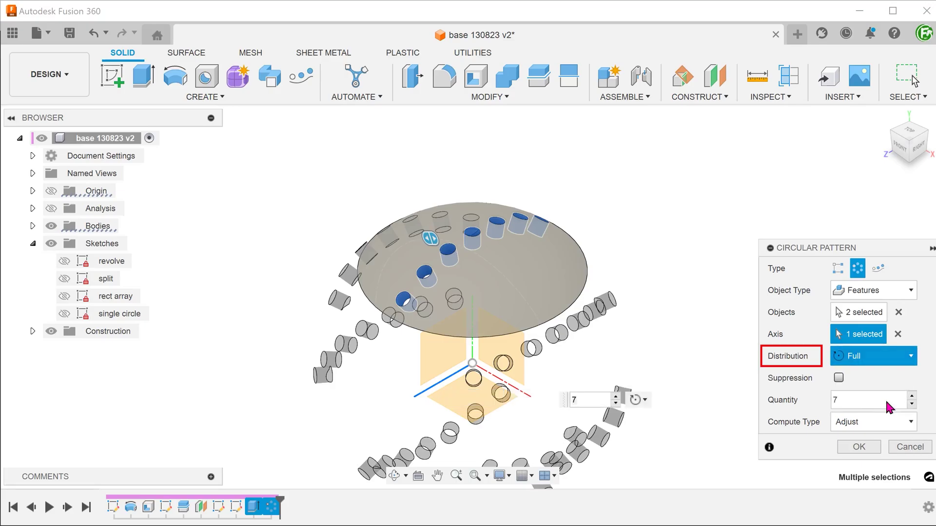
{"action": "mouse_move", "coordinate": [702, 273]}
{"action": "middle_mouse_down", "text": "shift"}
{"action": "mouse_move", "coordinate": [679, 233]}
{"action": "mouse_move", "coordinate": [705, 235]}
{"action": "mouse_move", "coordinate": [866, 162]}
{"action": "middle_mouse_up", "text": "shift"}
{"action": "left_click", "coordinate": [900, 145]}
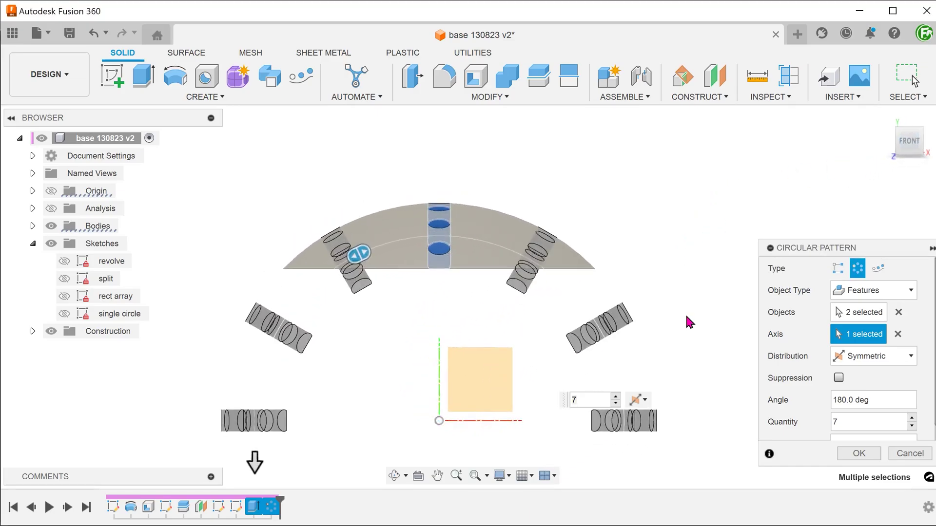
{"action": "left_click_drag", "start_coordinate": [867, 400], "coordinate": [822, 399]}
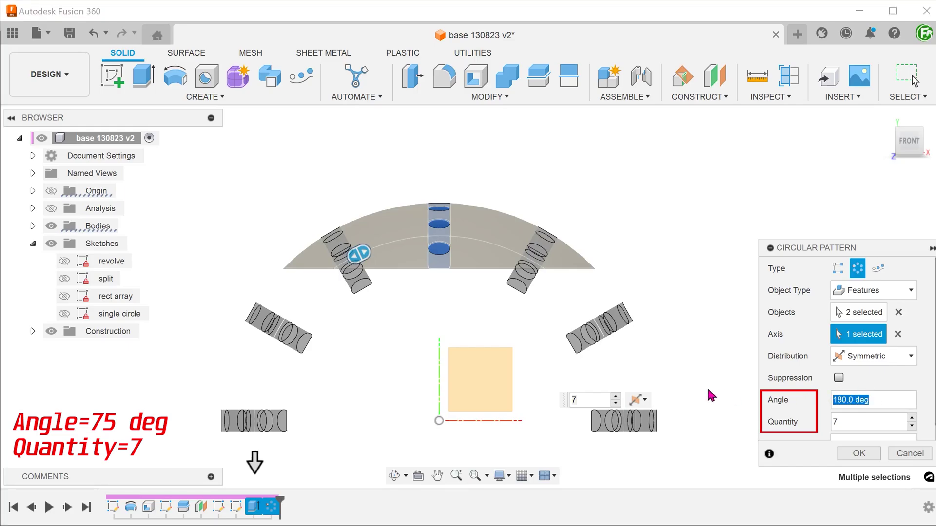
{"action": "type", "text": "75"}
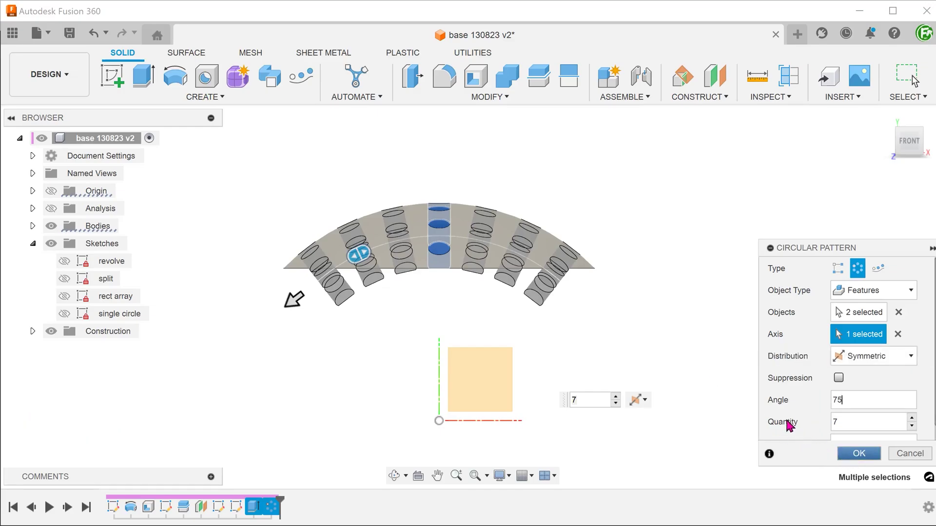
{"action": "key", "text": "Return"}
{"action": "middle_click_drag", "start_coordinate": [700, 403], "coordinate": [653, 374], "text": "shift"}
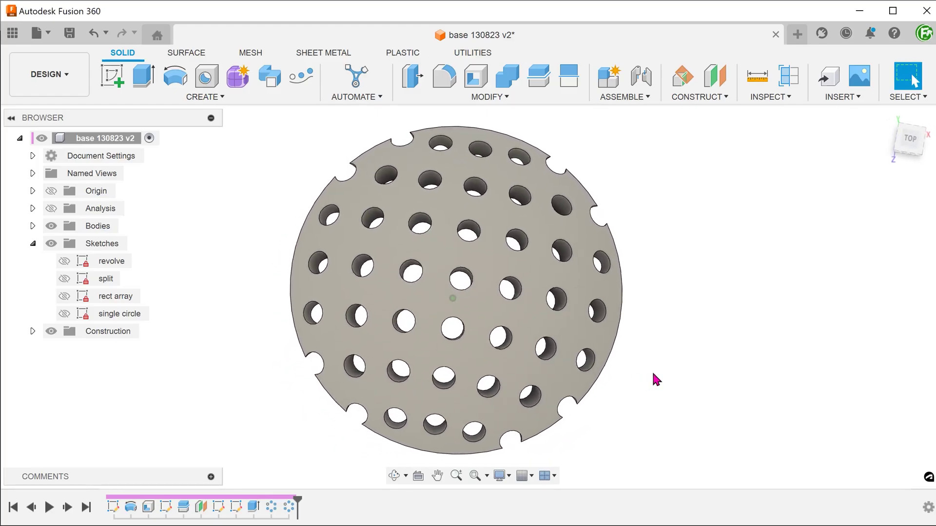
{"action": "left_click", "coordinate": [789, 76]}
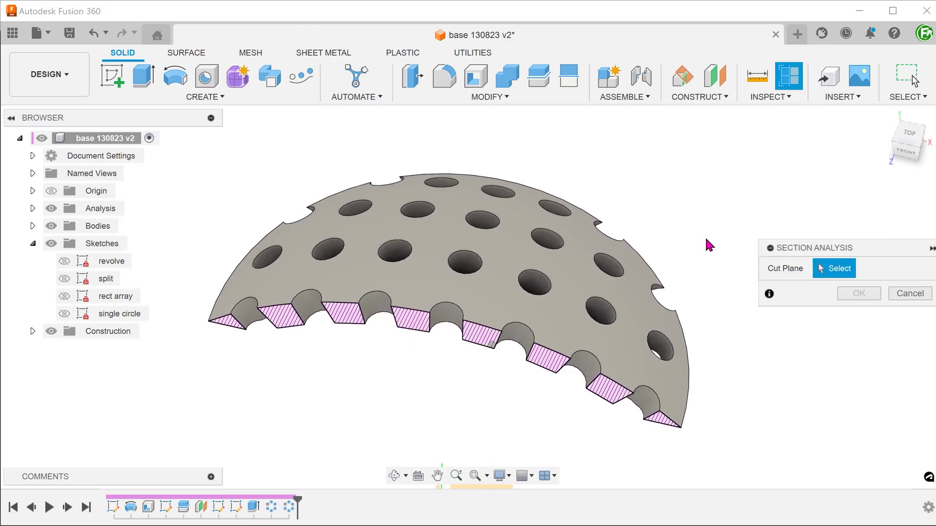
{"action": "left_click", "coordinate": [900, 147]}
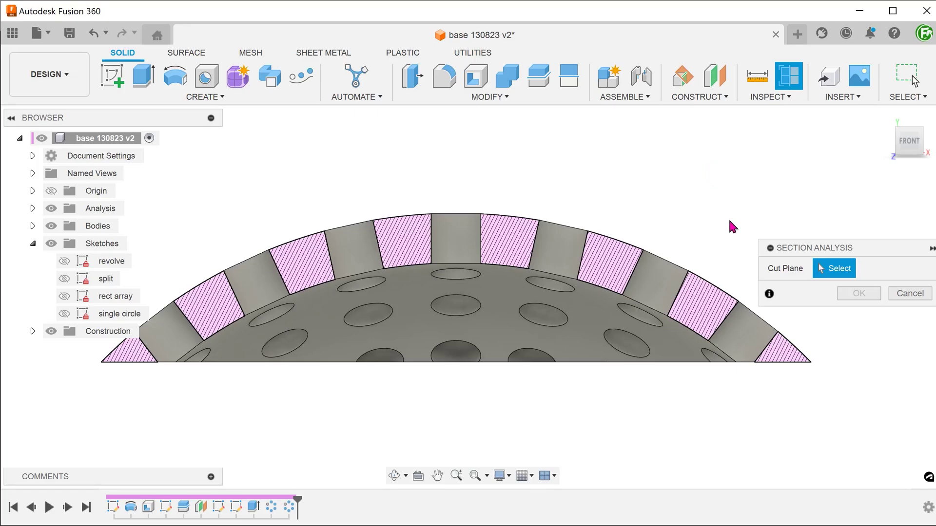
{"action": "left_click", "coordinate": [902, 294]}
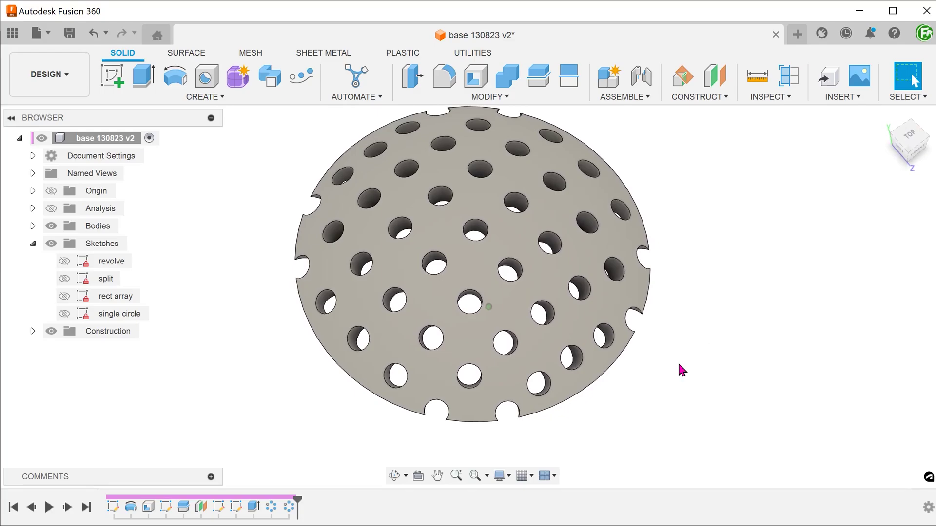
Step: Delete the half-hole notch face on the front rim and a second notch face elsewhere on the rim
{"action": "middle_click_drag", "start_coordinate": [678, 364], "coordinate": [485, 402], "text": "shift"}
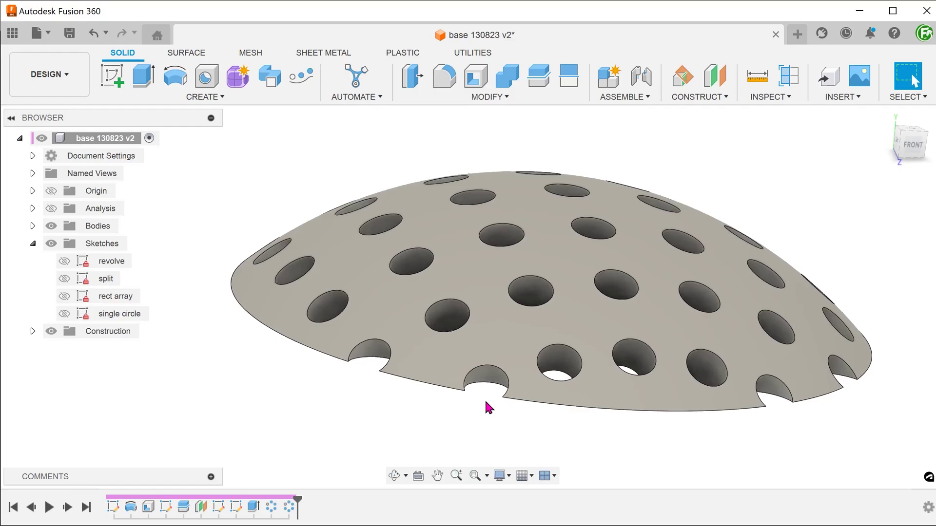
{"action": "left_click", "coordinate": [485, 379]}
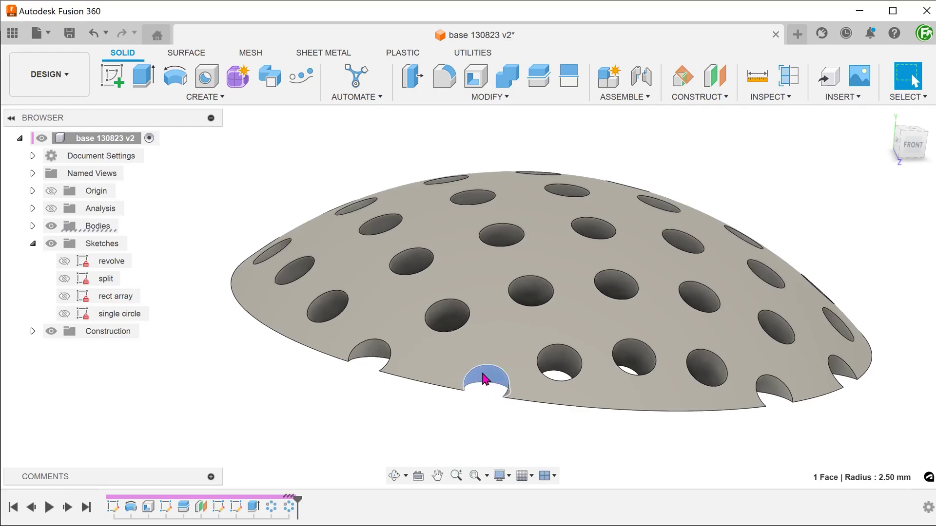
{"action": "key", "text": "Delete"}
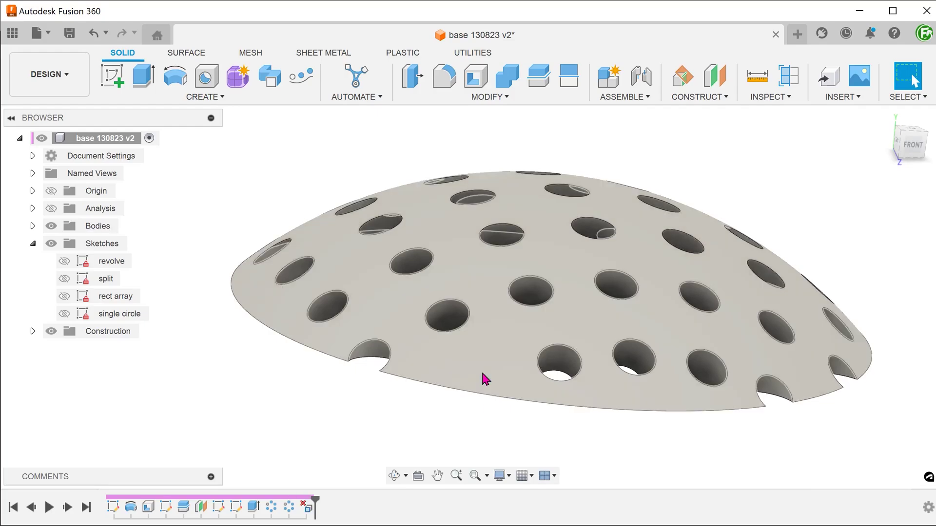
{"action": "middle_click_drag", "start_coordinate": [464, 384], "coordinate": [327, 410], "text": "shift"}
{"action": "left_click", "coordinate": [406, 361]}
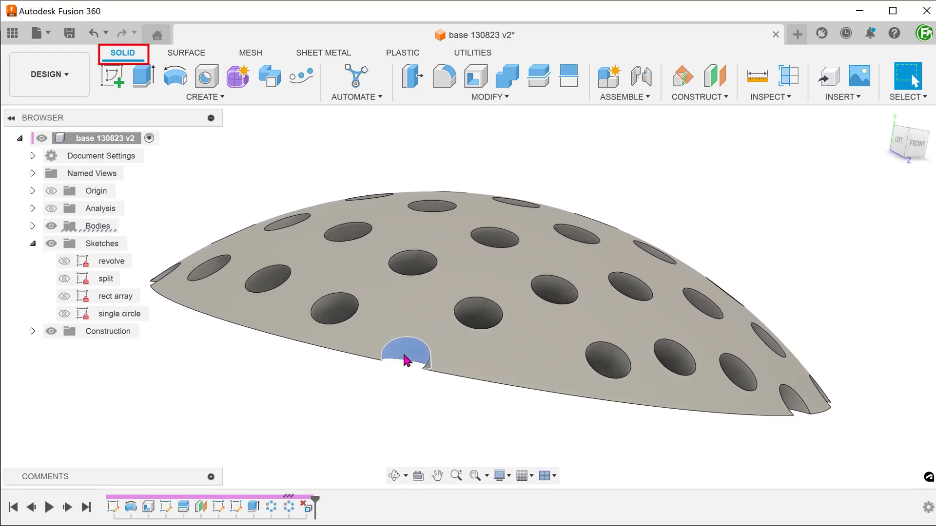
{"action": "key", "text": "Delete"}
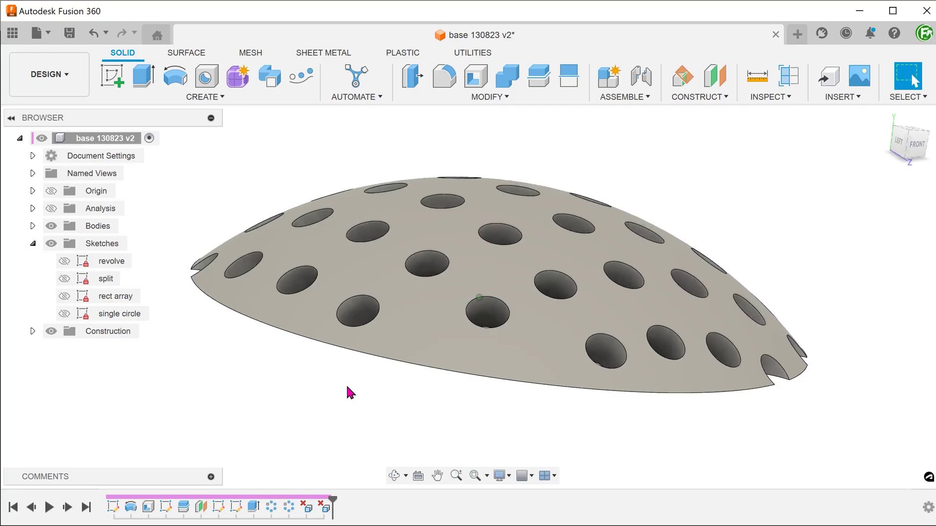